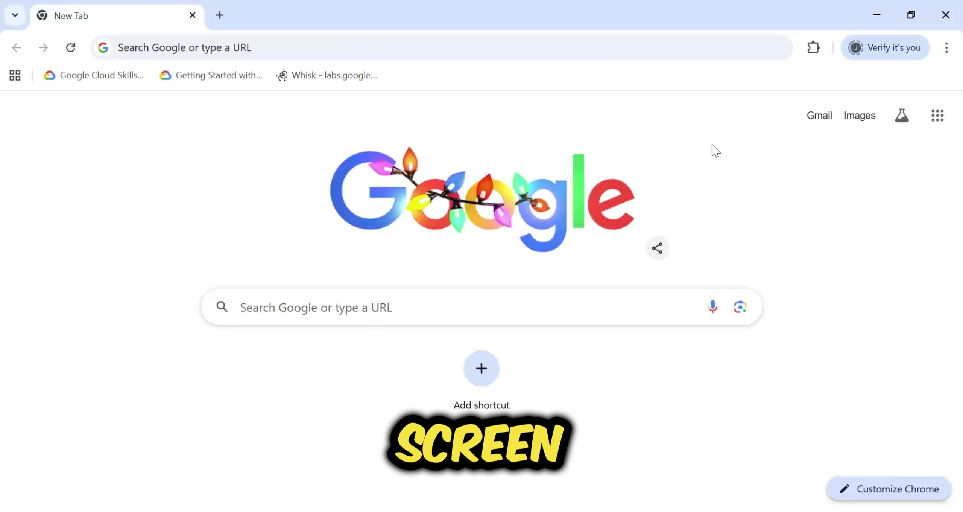
Step: Search for 'extensions' from the Chrome address bar using the 'exte' suggestion
{"action": "left_click", "coordinate": [557, 46]}
{"action": "type", "text": "exte"}
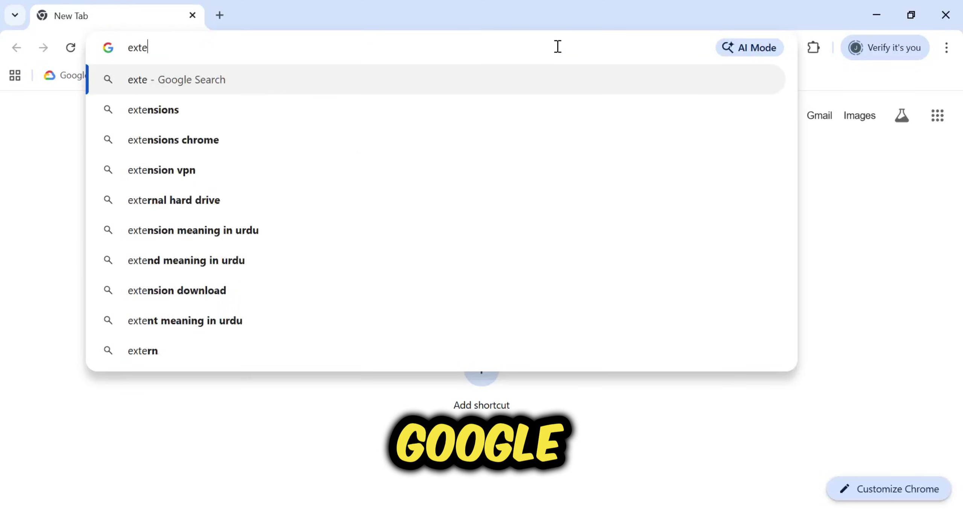
{"action": "key", "text": "Down"}
{"action": "key", "text": "Return"}
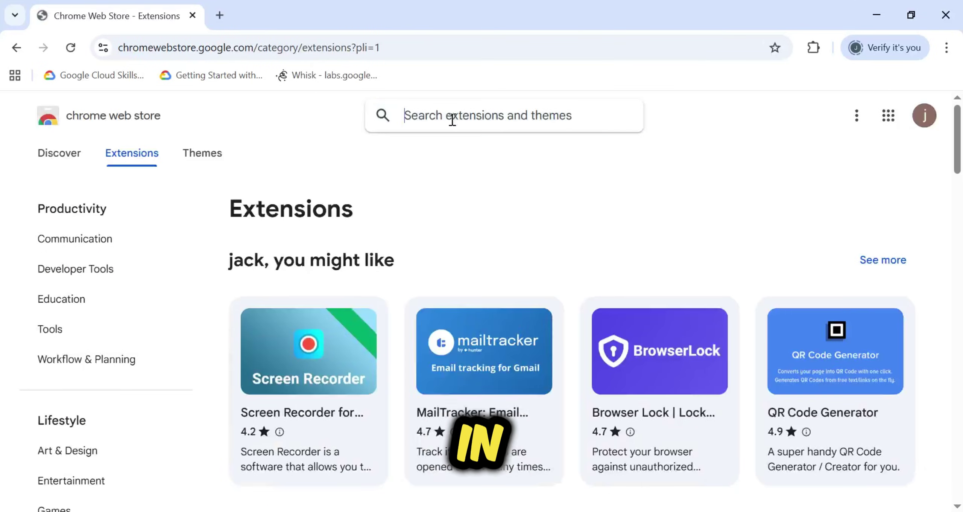
Step: Search the Web Store for 'adobe' and add the Adobe Photoshop extension to Chrome
{"action": "type", "text": "adobe"}
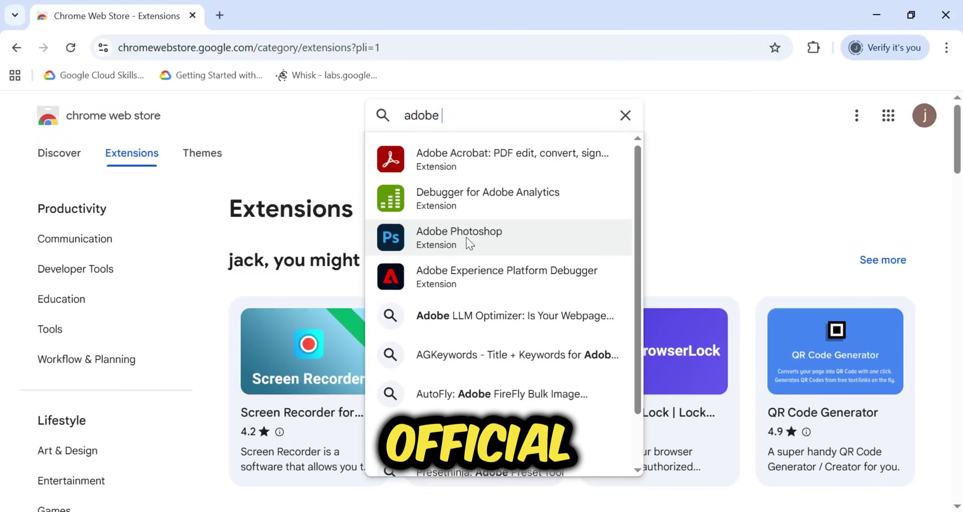
{"action": "left_click", "coordinate": [486, 245]}
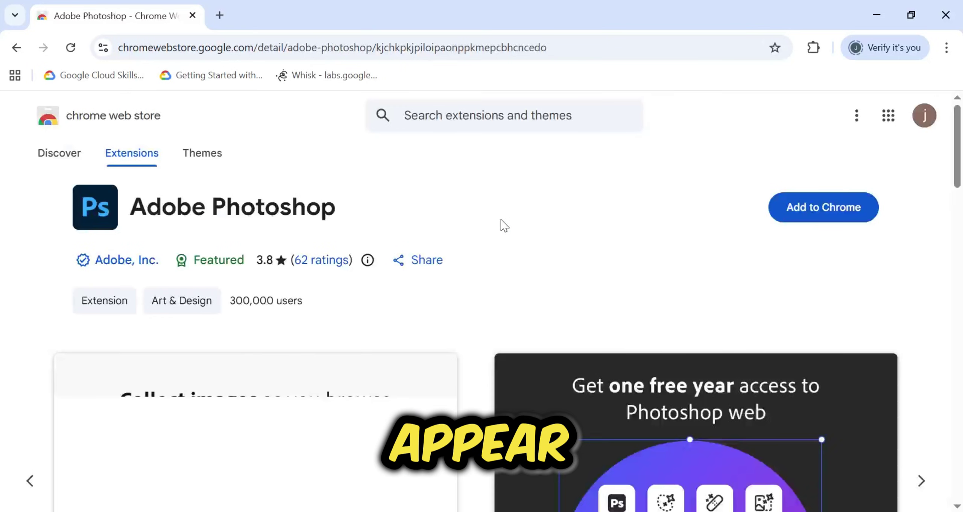
{"action": "scroll", "coordinate": [540, 251], "scroll_direction": "down", "scroll_amount": 3}
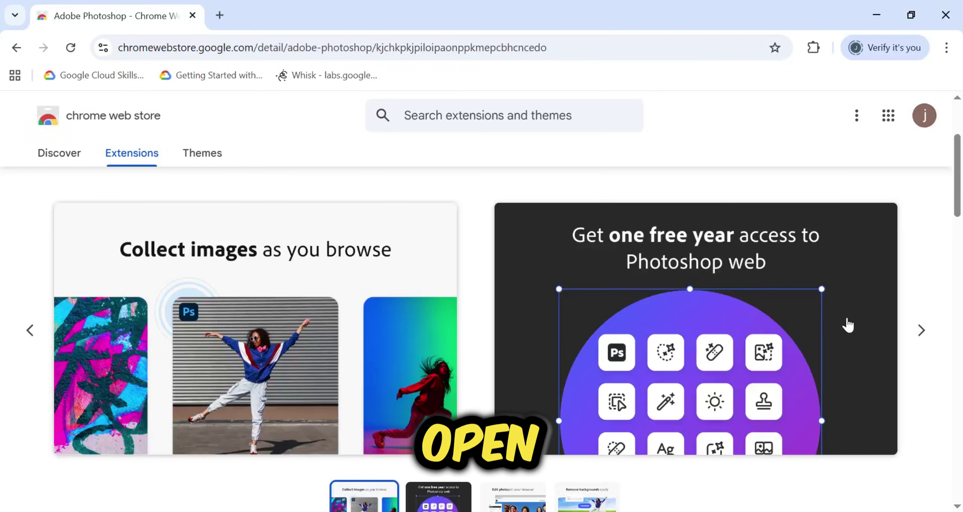
{"action": "scroll", "coordinate": [850, 326], "scroll_direction": "down", "scroll_amount": 3}
{"action": "scroll", "coordinate": [880, 331], "scroll_direction": "up", "scroll_amount": 6}
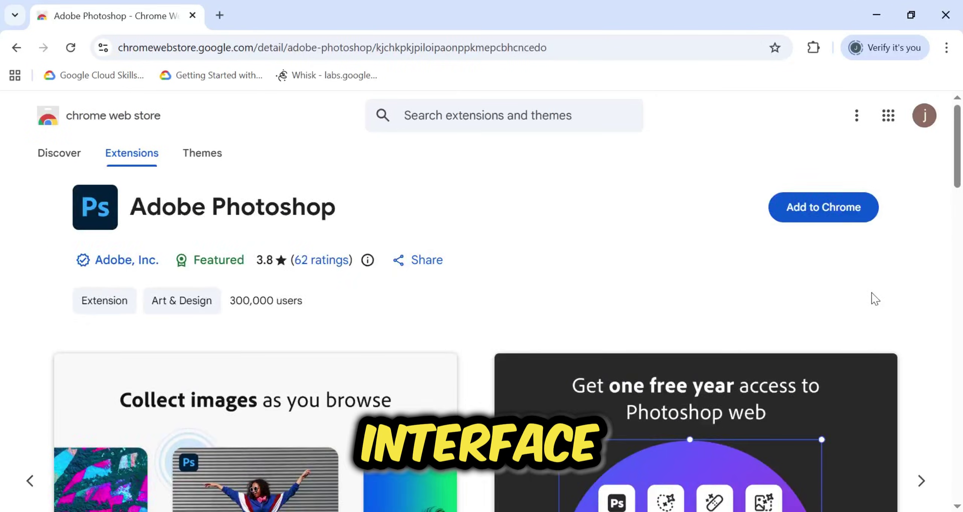
{"action": "left_click", "coordinate": [827, 207]}
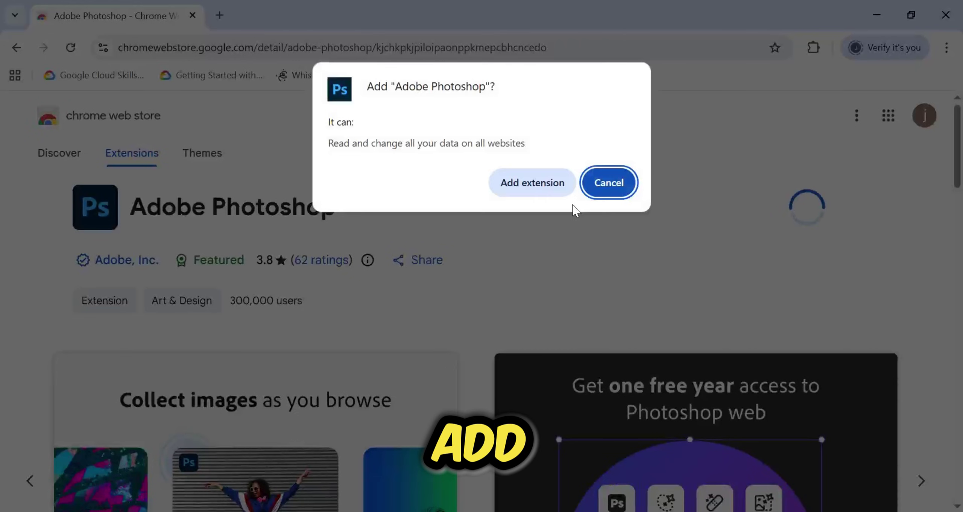
{"action": "left_click", "coordinate": [541, 189]}
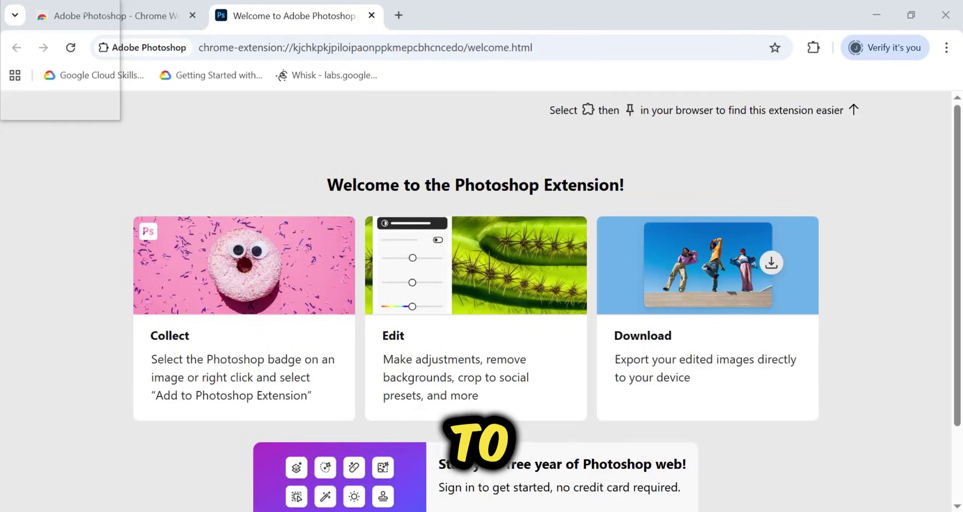
Step: Launch Photoshop web from the welcome page's one-free-year offer
{"action": "scroll", "coordinate": [844, 265], "scroll_direction": "down", "scroll_amount": 2}
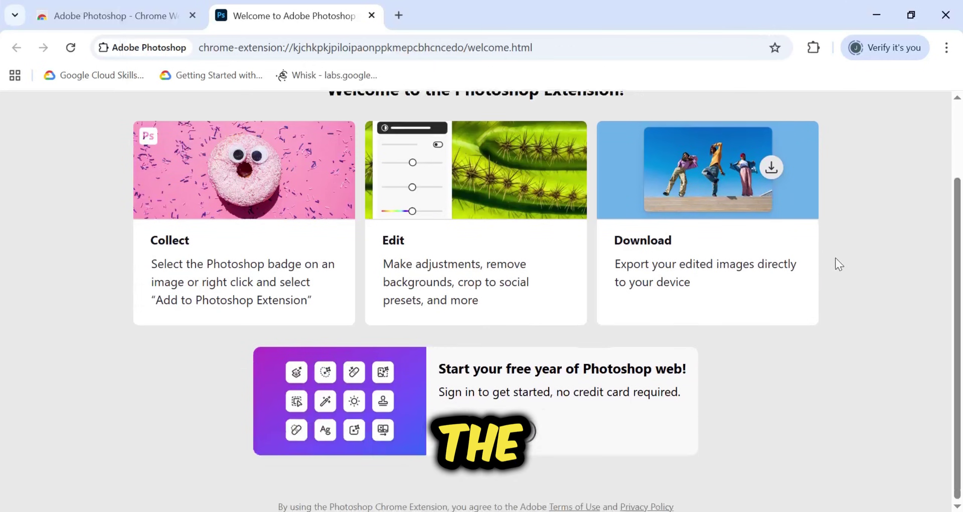
{"action": "left_click_drag", "start_coordinate": [446, 368], "coordinate": [514, 375]}
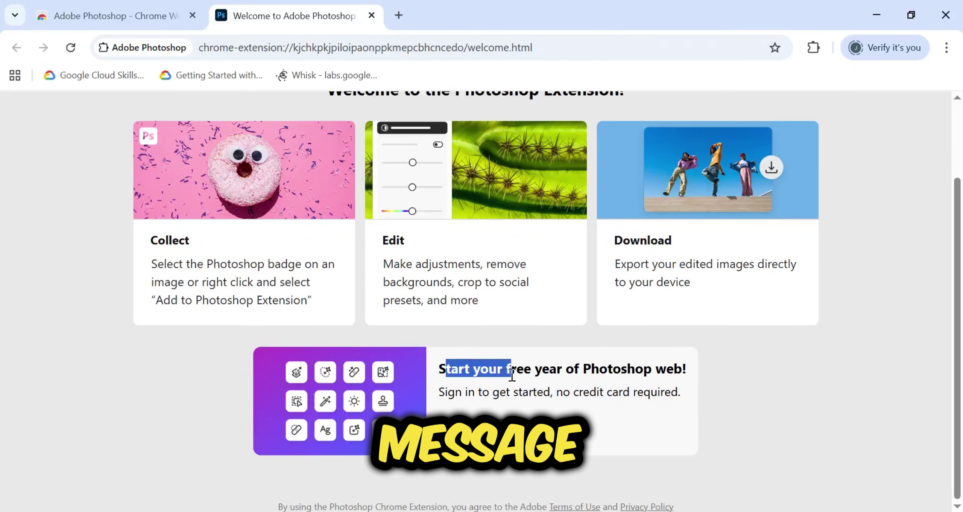
{"action": "left_click_drag", "start_coordinate": [675, 369], "coordinate": [684, 370]}
{"action": "left_click", "coordinate": [729, 372]}
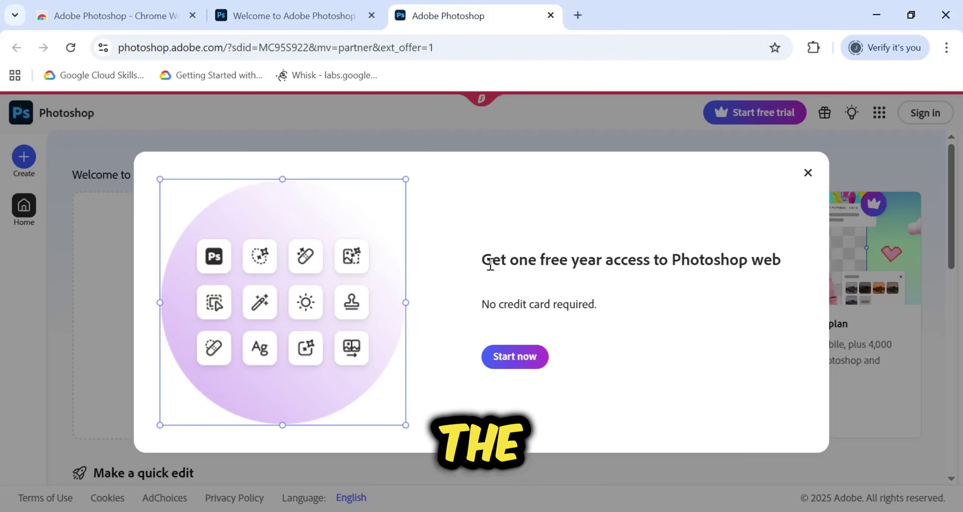
Step: Start claiming the free year and sign up with the Google account
{"action": "left_click_drag", "start_coordinate": [533, 264], "coordinate": [719, 265]}
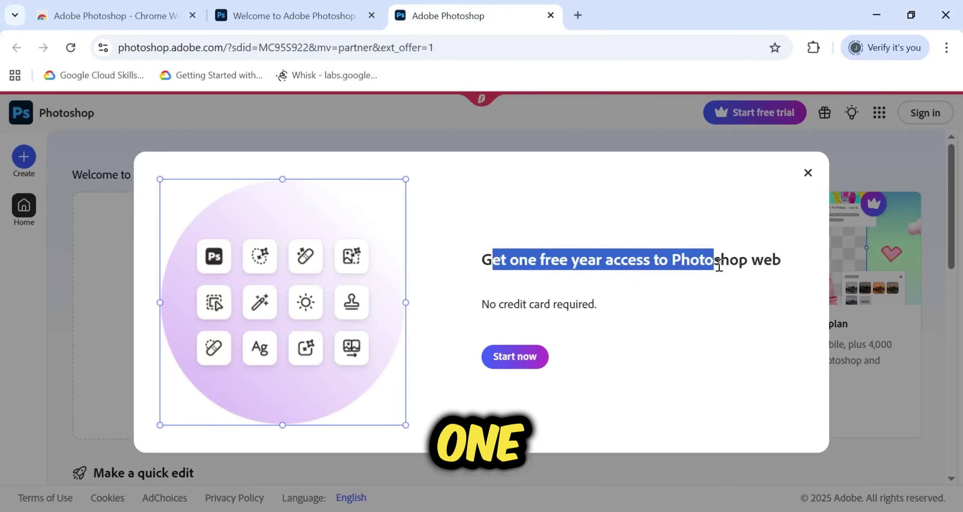
{"action": "left_click", "coordinate": [781, 265]}
{"action": "left_click", "coordinate": [514, 355]}
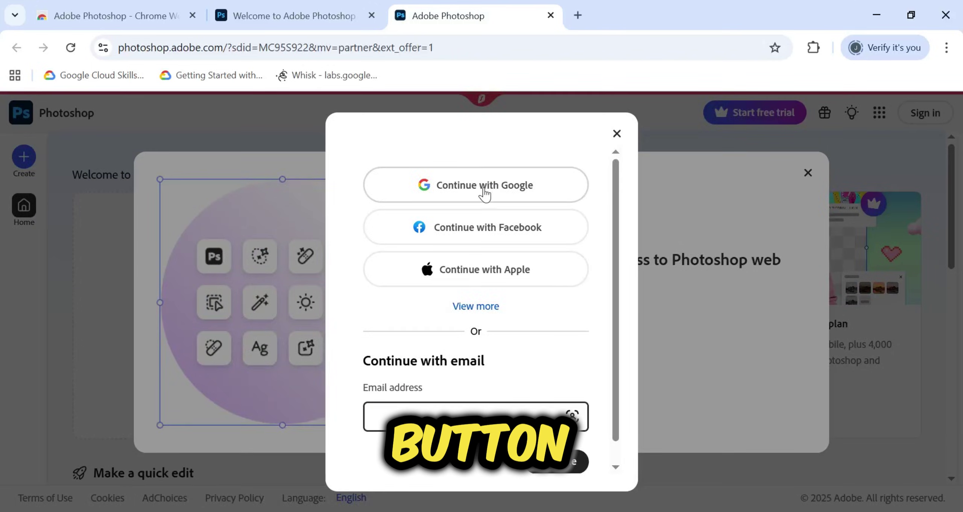
{"action": "left_click", "coordinate": [484, 194]}
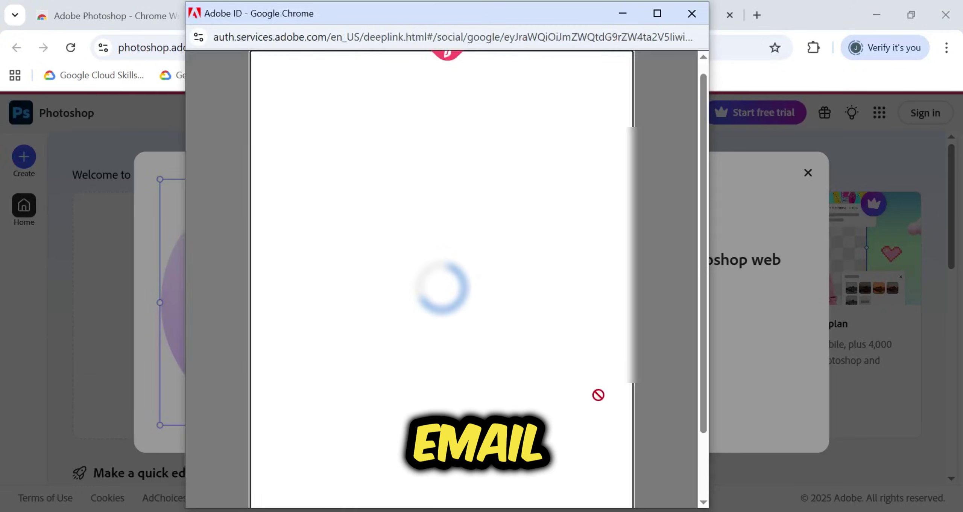
Step: Fill in the birth month and year, then create the Adobe account
{"action": "left_click", "coordinate": [409, 320]}
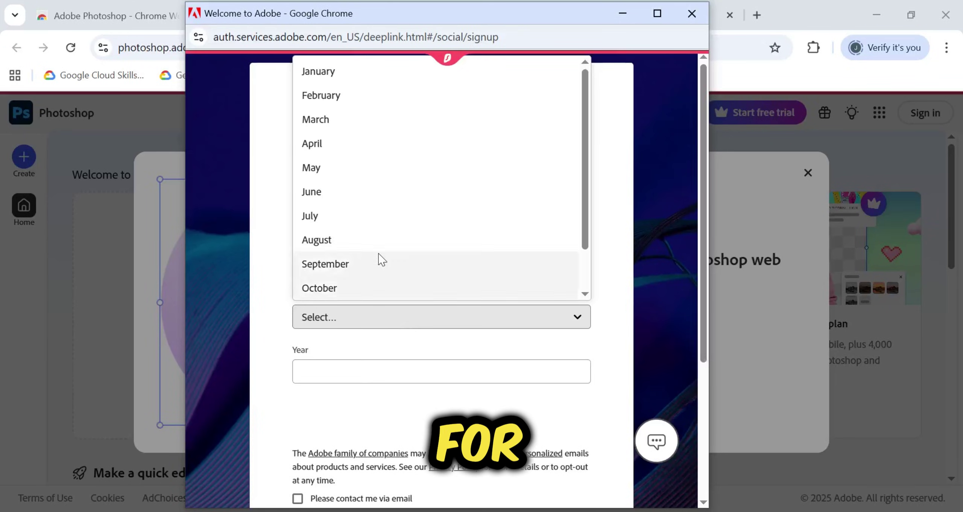
{"action": "left_click", "coordinate": [320, 145]}
{"action": "left_click", "coordinate": [380, 375]}
{"action": "type", "text": "2002"}
{"action": "scroll", "coordinate": [380, 371], "scroll_direction": "down", "scroll_amount": 5}
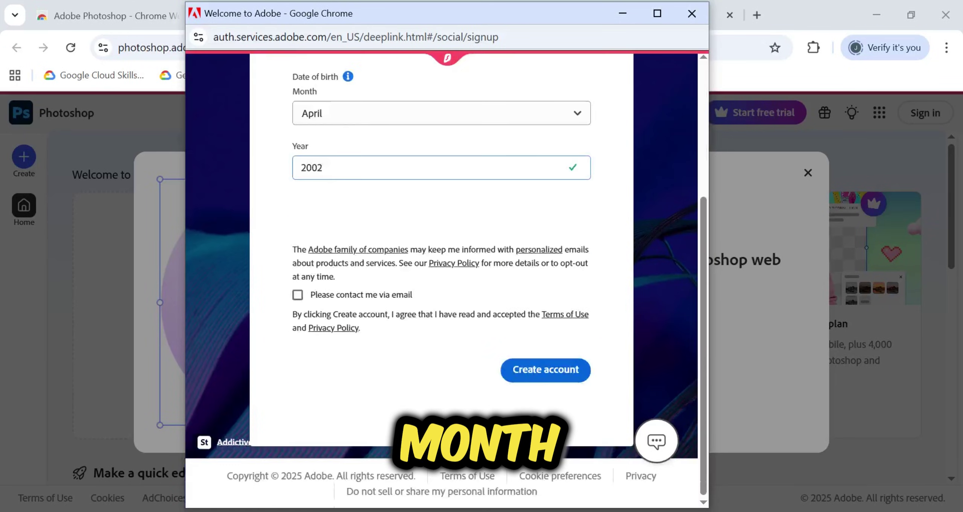
{"action": "left_click", "coordinate": [539, 373]}
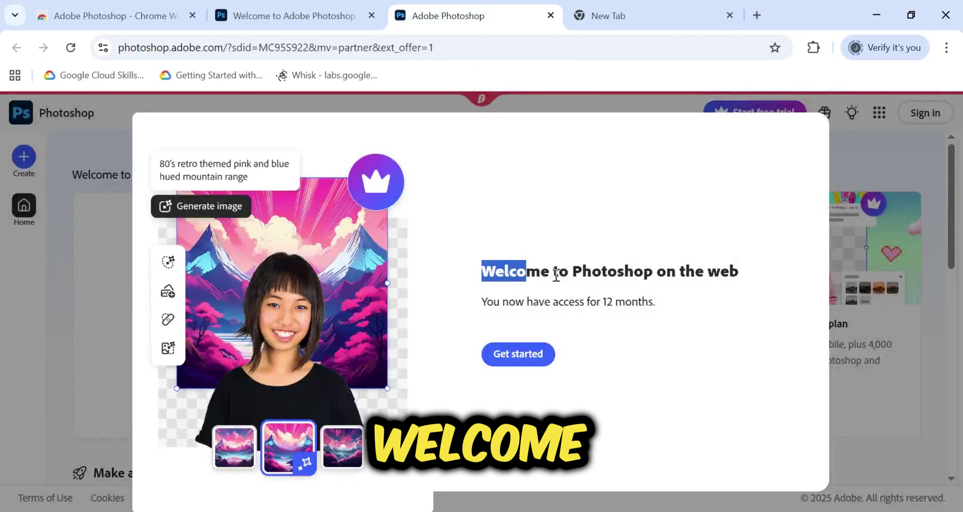
Step: Dismiss the 12-month access welcome and allow the site's local-network access
{"action": "left_click_drag", "start_coordinate": [556, 274], "coordinate": [744, 282]}
{"action": "left_click_drag", "start_coordinate": [480, 303], "coordinate": [552, 306]}
{"action": "left_click", "coordinate": [677, 312]}
{"action": "left_click", "coordinate": [509, 357]}
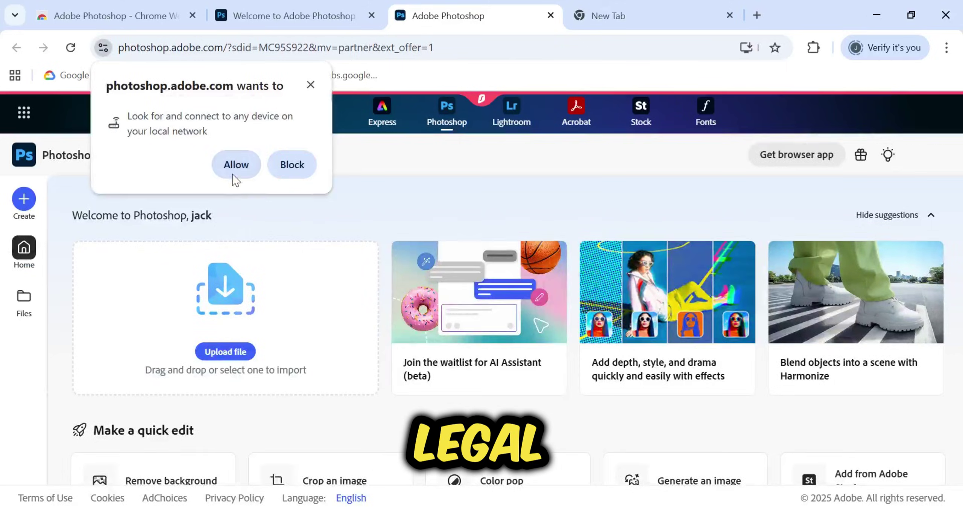
{"action": "left_click", "coordinate": [233, 164]}
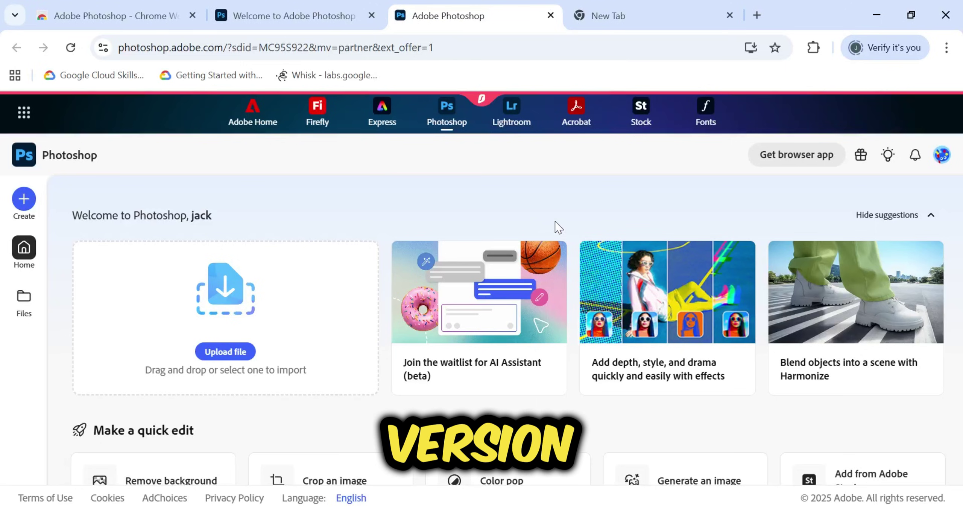
Step: Zoom the page out with Ctrl+- and scroll through the Photoshop home page
{"action": "key", "text": "ctrl+minus"}
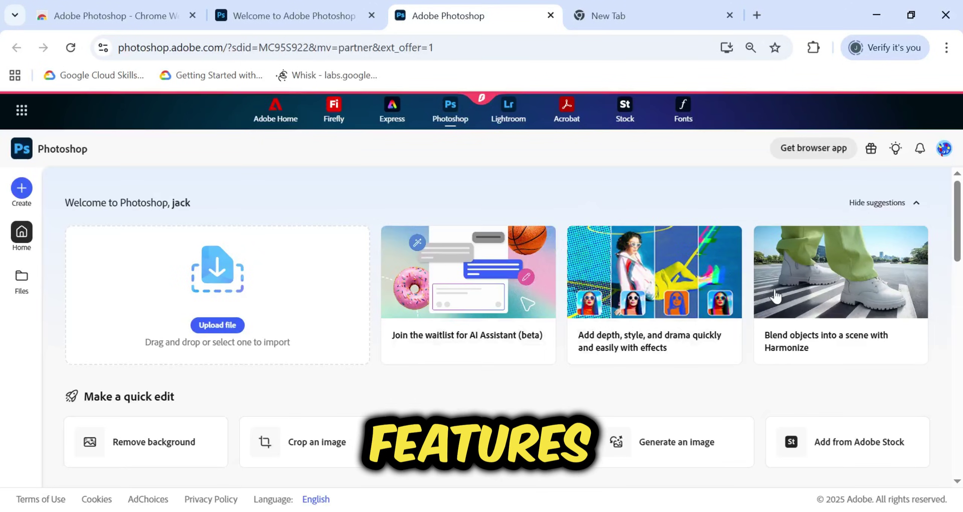
{"action": "scroll", "coordinate": [817, 318], "scroll_direction": "down", "scroll_amount": 10}
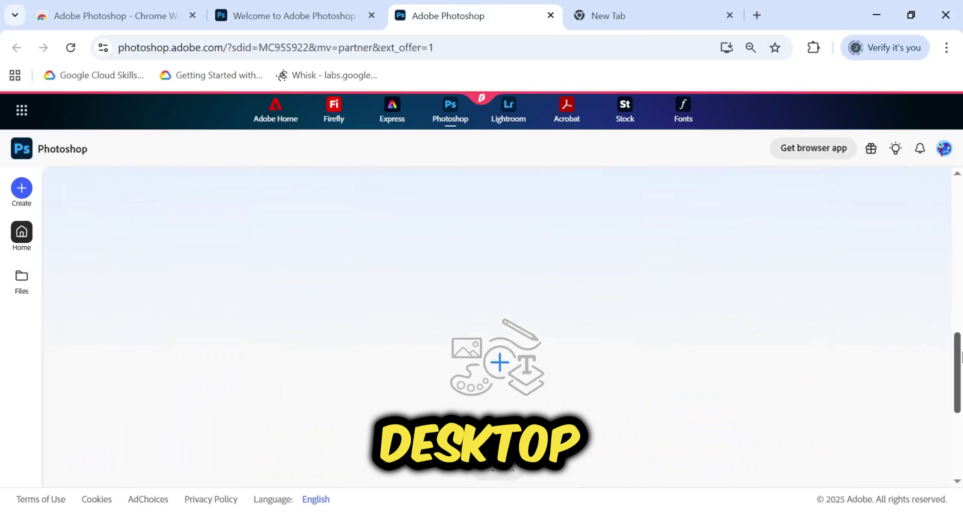
{"action": "scroll", "coordinate": [961, 355], "scroll_direction": "up", "scroll_amount": 10}
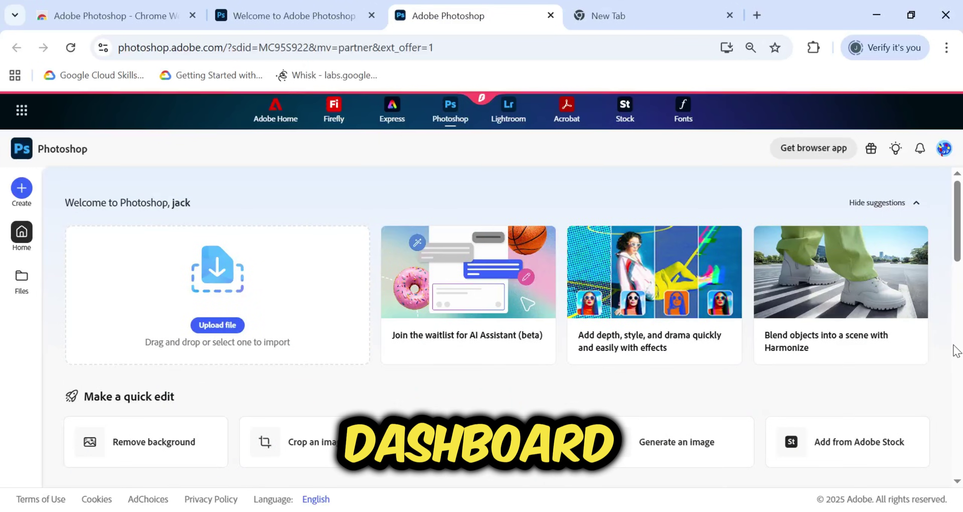
{"action": "scroll", "coordinate": [955, 349], "scroll_direction": "down", "scroll_amount": 2}
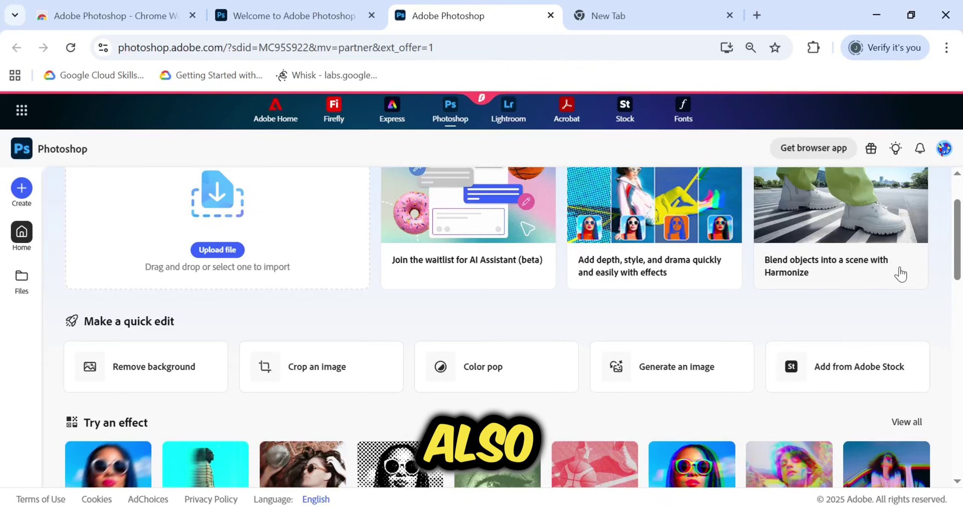
{"action": "scroll", "coordinate": [879, 277], "scroll_direction": "up", "scroll_amount": 2}
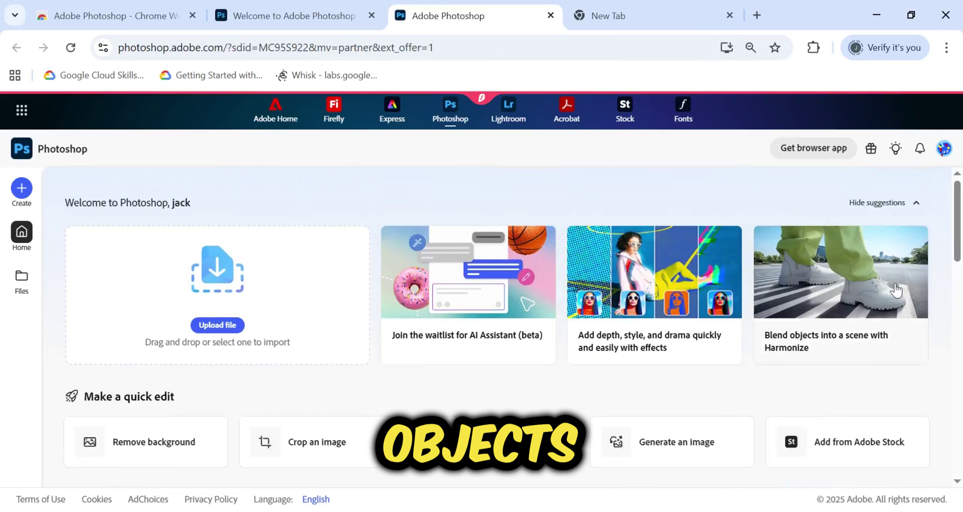
{"action": "scroll", "coordinate": [819, 389], "scroll_direction": "down", "scroll_amount": 2}
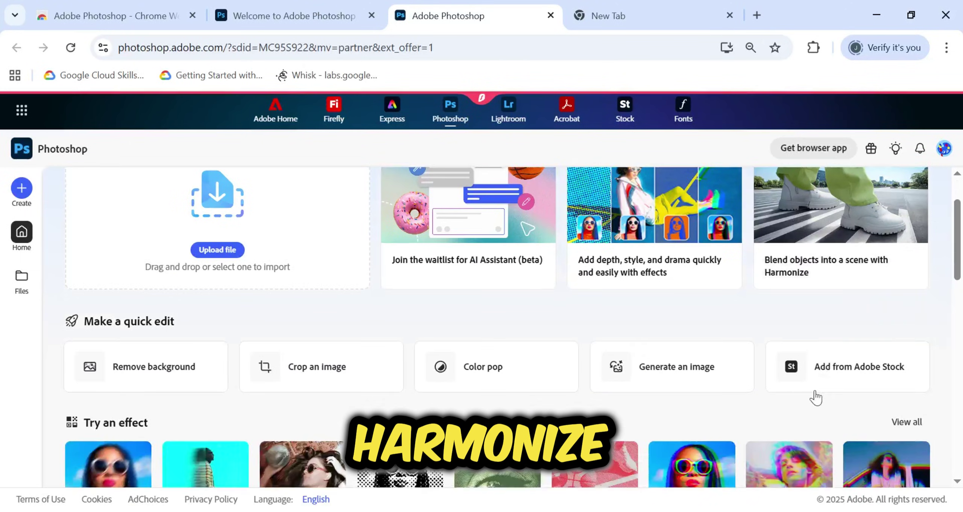
{"action": "left_click", "coordinate": [678, 370]}
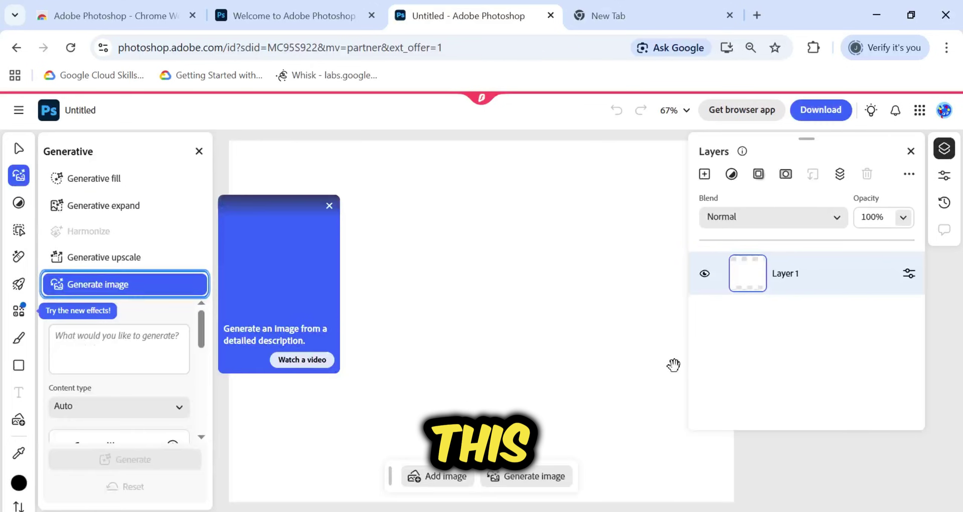
{"action": "left_click", "coordinate": [329, 208]}
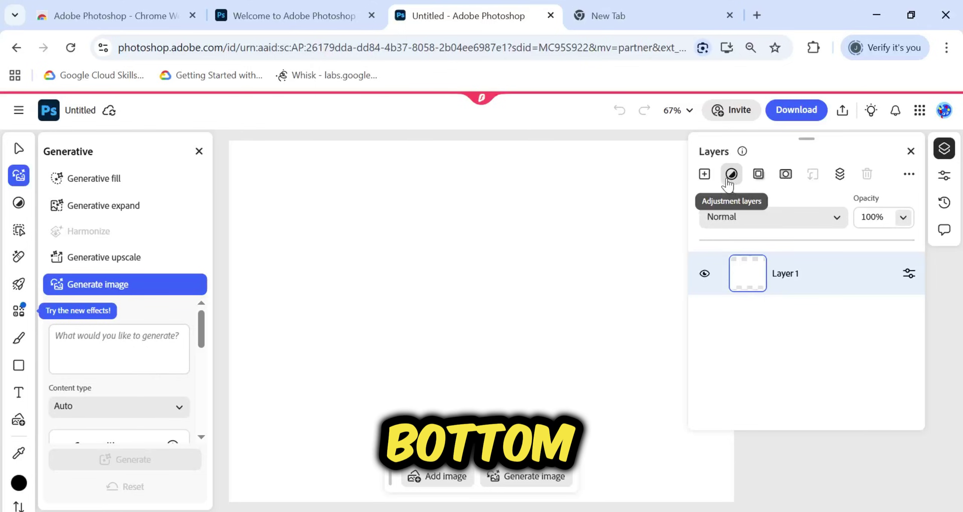
{"action": "left_click", "coordinate": [908, 176]}
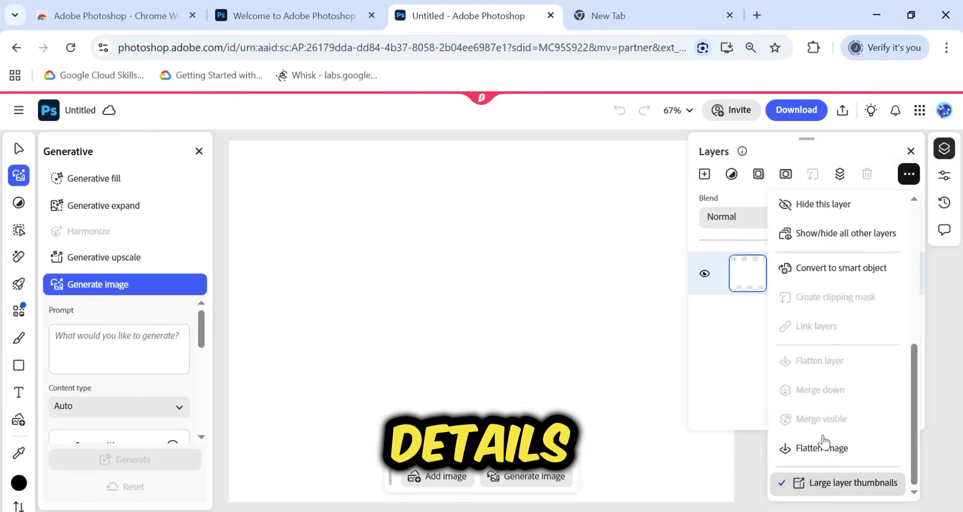
{"action": "left_click", "coordinate": [776, 329]}
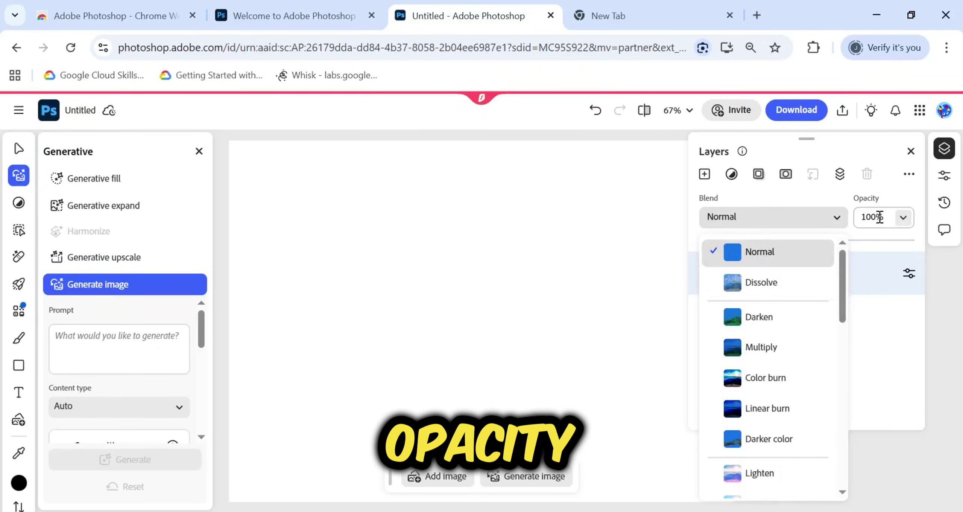
{"action": "left_click", "coordinate": [880, 217]}
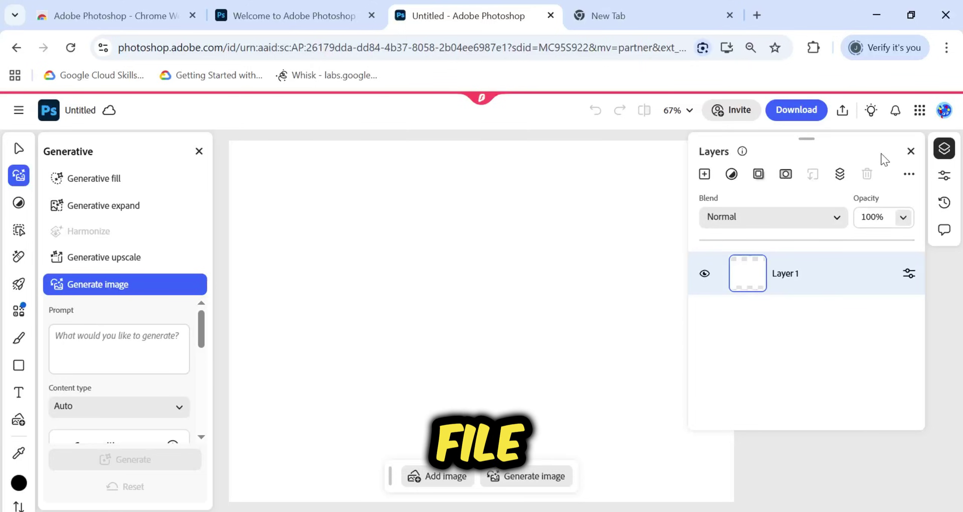
{"action": "left_click", "coordinate": [940, 183]}
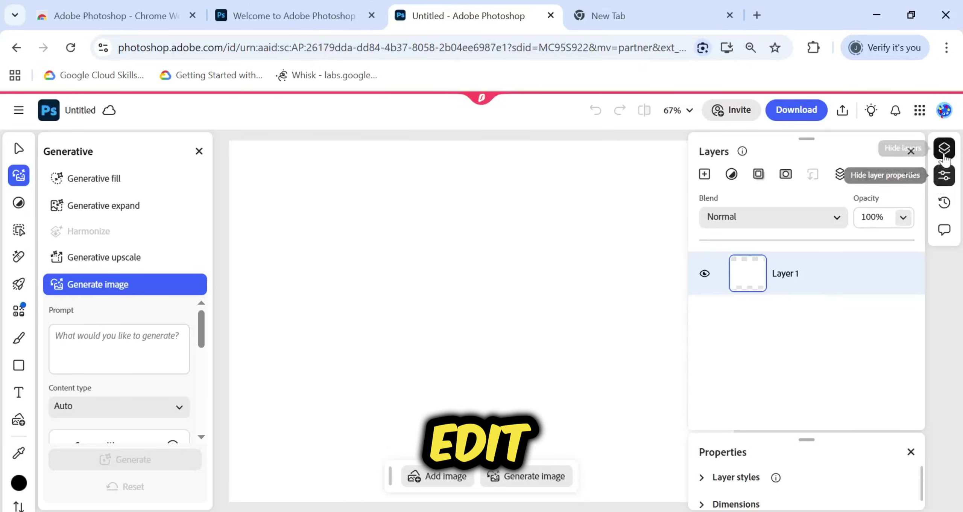
{"action": "left_click", "coordinate": [940, 178]}
{"action": "left_click", "coordinate": [944, 205]}
{"action": "left_click", "coordinate": [944, 205]}
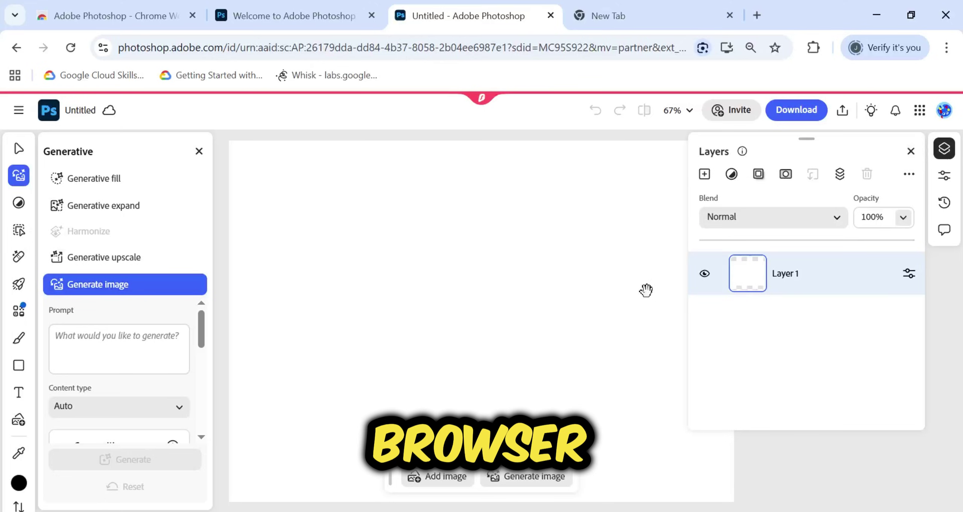
Step: Open Generative > Generate image and enter the prompt 'a bear eating fish in a river'
{"action": "mouse_move", "coordinate": [14, 151]}
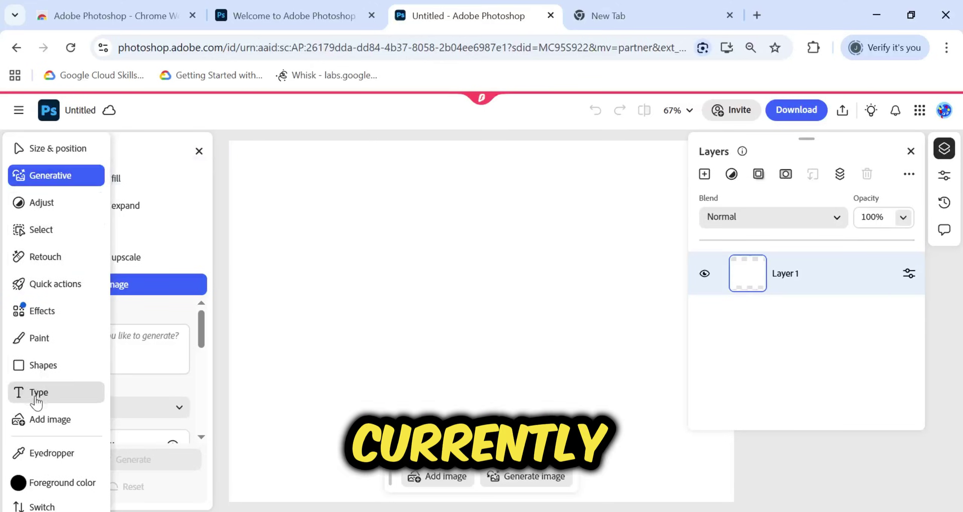
{"action": "scroll", "coordinate": [39, 418], "scroll_direction": "down", "scroll_amount": 1}
{"action": "scroll", "coordinate": [65, 208], "scroll_direction": "up", "scroll_amount": 1}
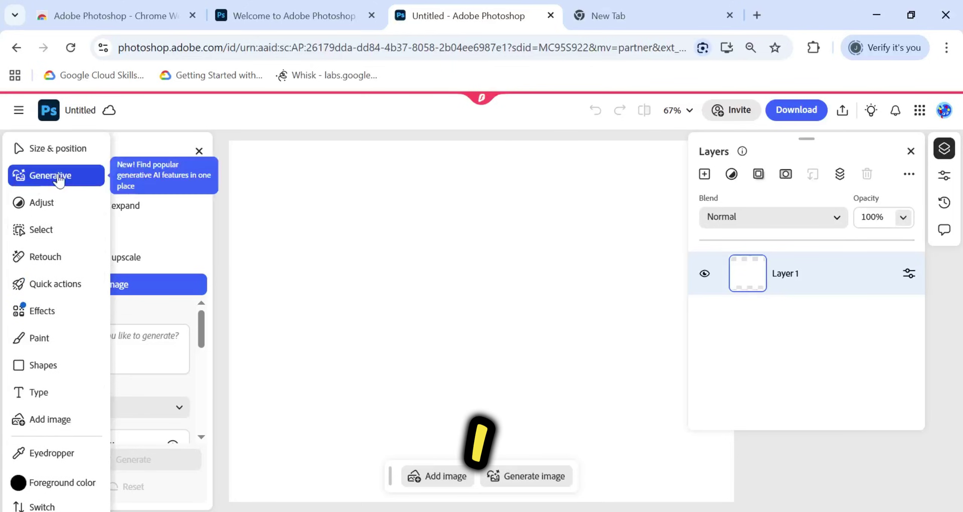
{"action": "left_click", "coordinate": [48, 176]}
{"action": "left_click", "coordinate": [18, 176]}
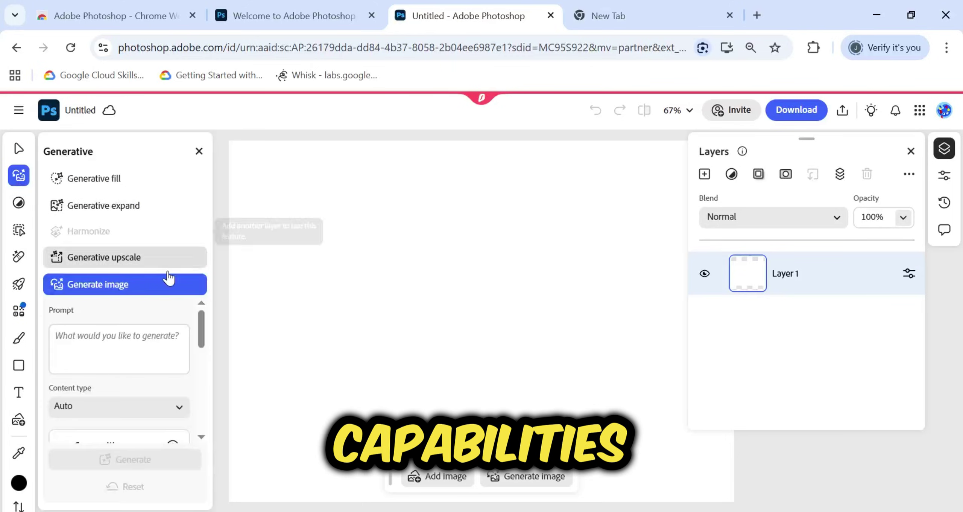
{"action": "left_click", "coordinate": [99, 348]}
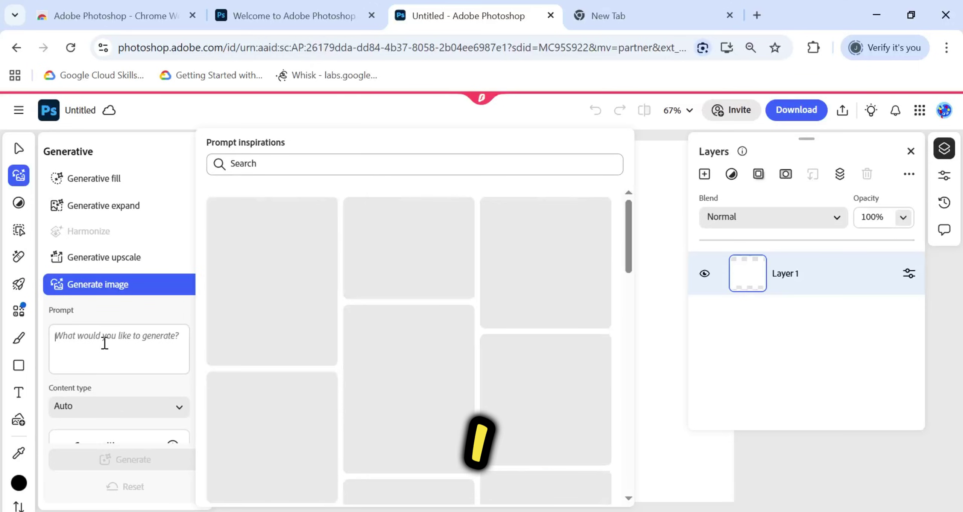
{"action": "type", "text": "a bear eating fish in a river"}
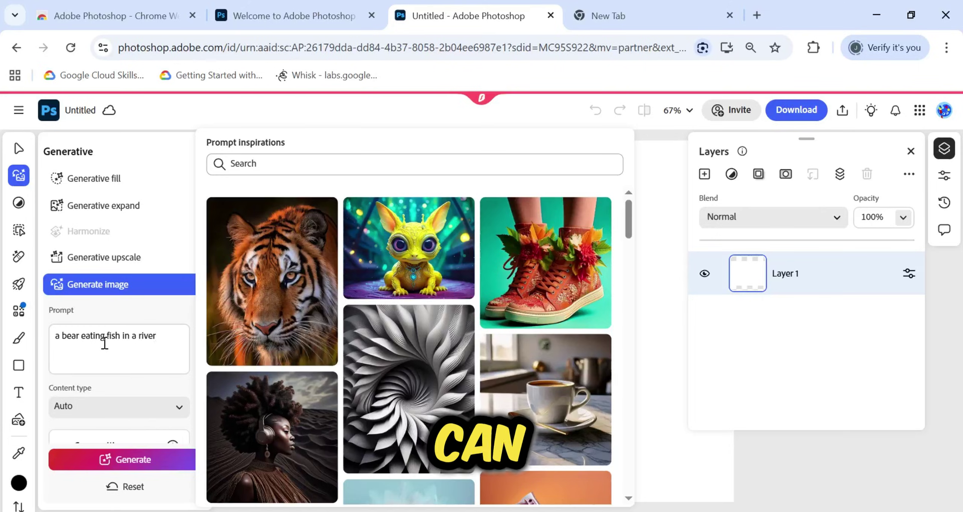
{"action": "scroll", "coordinate": [140, 340], "scroll_direction": "down", "scroll_amount": 2}
{"action": "scroll", "coordinate": [125, 410], "scroll_direction": "up", "scroll_amount": 2}
Step: Keep Content type Auto, generate the image, and acknowledge the credits notice
{"action": "left_click", "coordinate": [127, 413]}
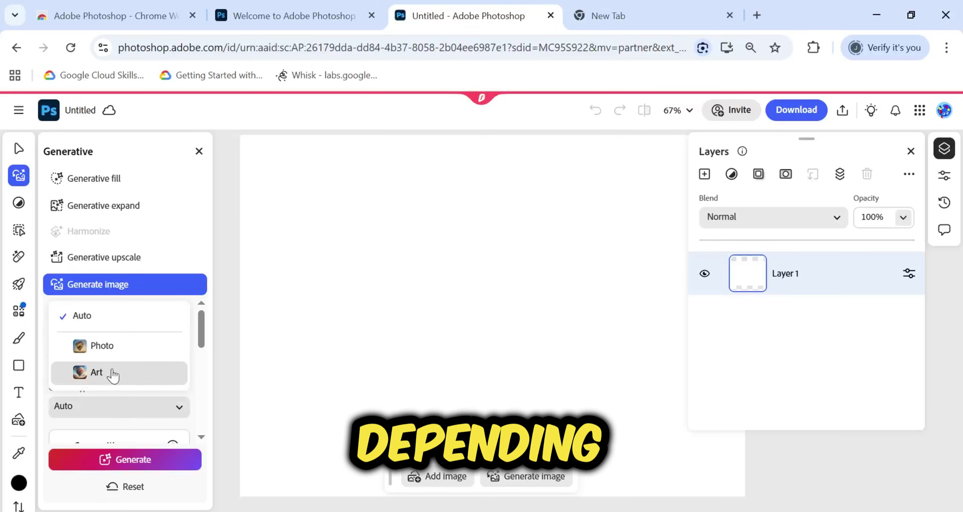
{"action": "left_click", "coordinate": [105, 406]}
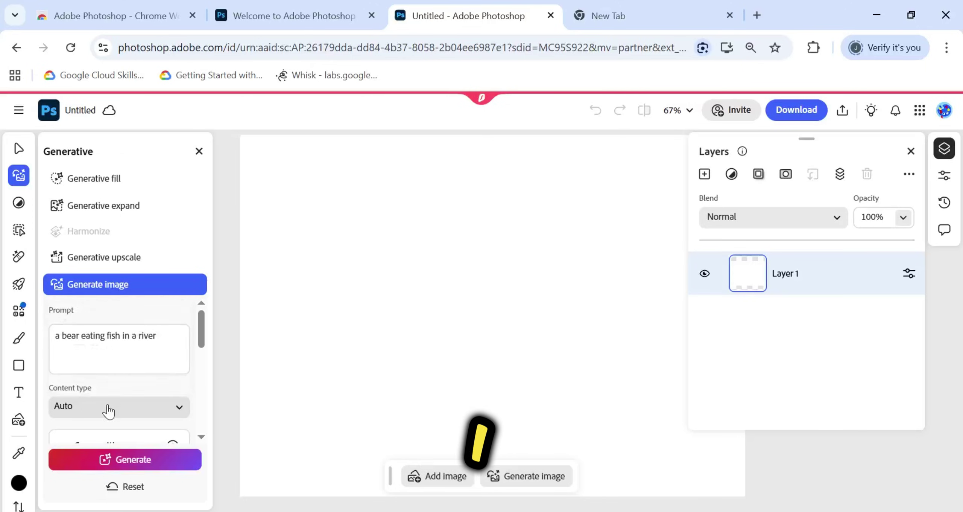
{"action": "left_click", "coordinate": [136, 460]}
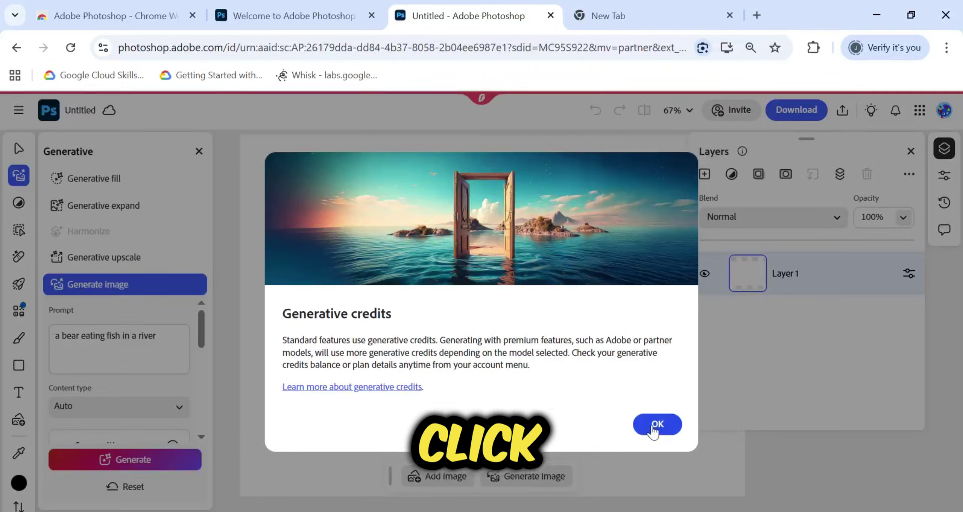
{"action": "left_click", "coordinate": [657, 424]}
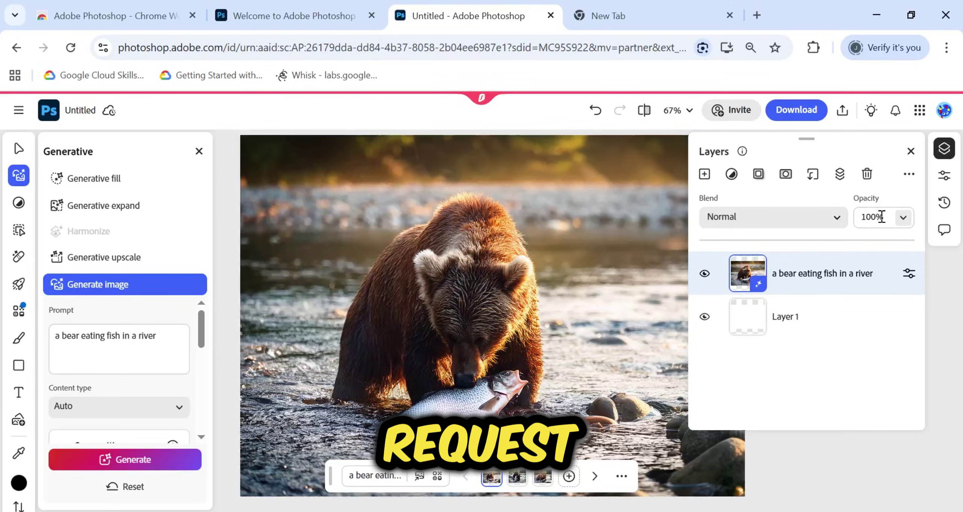
Step: Close the Layers panel and move the generated bear image into view
{"action": "left_click", "coordinate": [911, 151]}
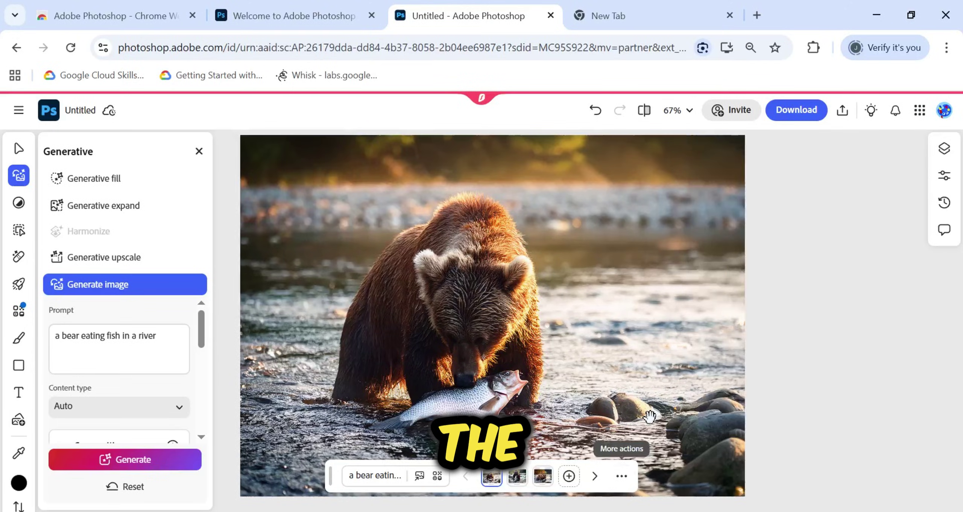
{"action": "scroll", "coordinate": [561, 352], "scroll_direction": "down", "scroll_amount": 3}
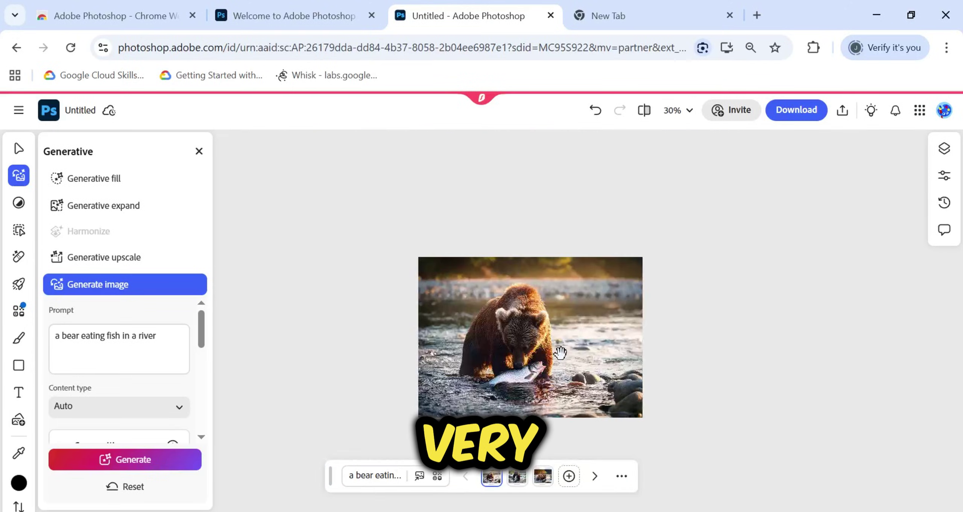
{"action": "scroll", "coordinate": [560, 353], "scroll_direction": "up", "scroll_amount": 2}
{"action": "left_click_drag", "start_coordinate": [605, 354], "coordinate": [570, 323]}
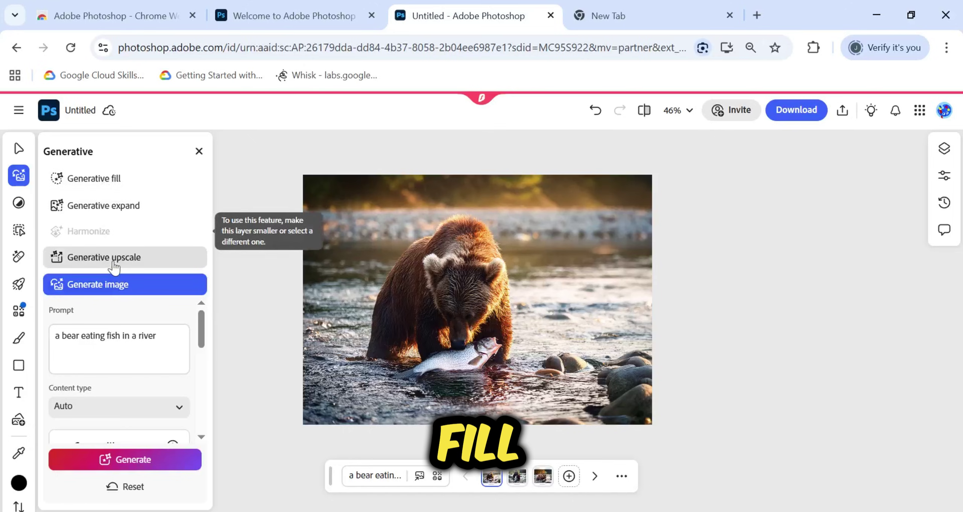
{"action": "mouse_move", "coordinate": [99, 209]}
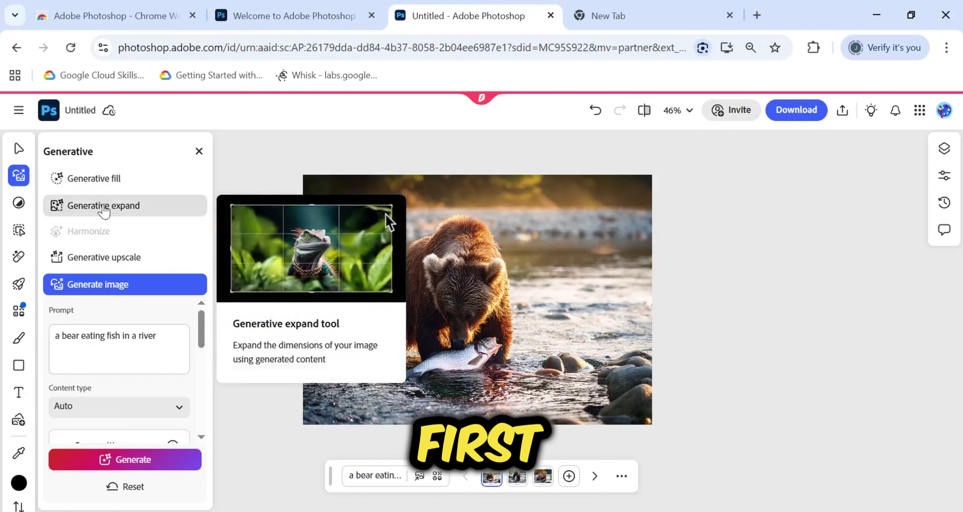
Step: Switch to Generative fill with a 79 px brush and mark water right of the bear
{"action": "left_click", "coordinate": [104, 178]}
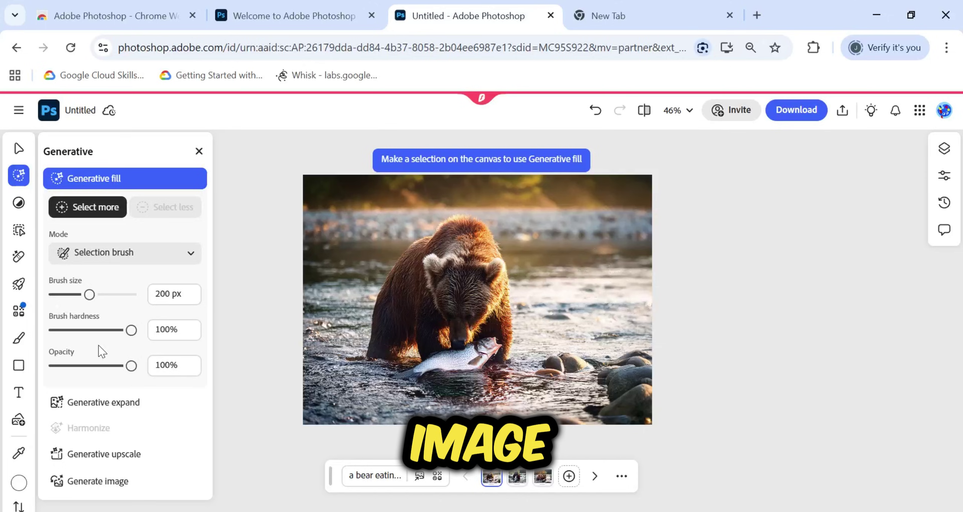
{"action": "mouse_move", "coordinate": [90, 294]}
{"action": "left_mouse_down"}
{"action": "mouse_move", "coordinate": [72, 295]}
{"action": "mouse_move", "coordinate": [81, 295]}
{"action": "left_mouse_up"}
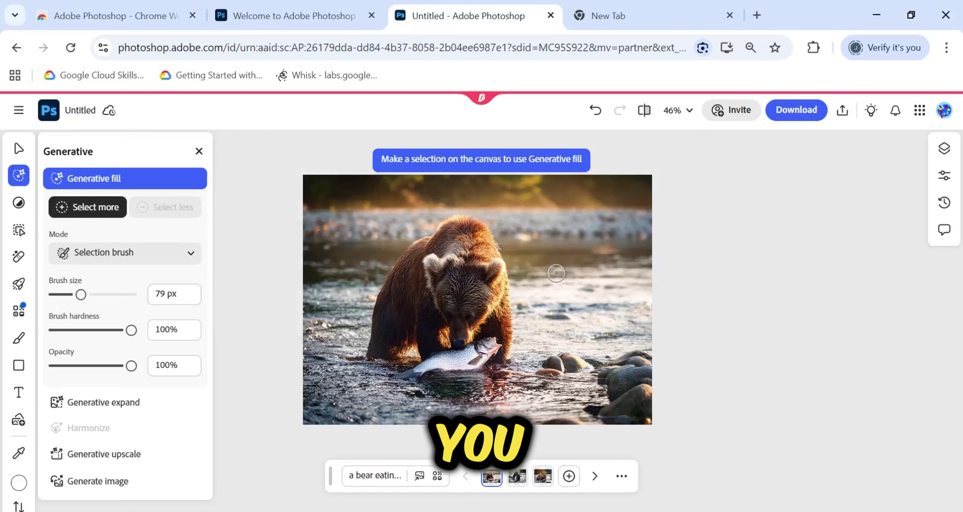
{"action": "left_click_drag", "start_coordinate": [564, 274], "coordinate": [565, 274]}
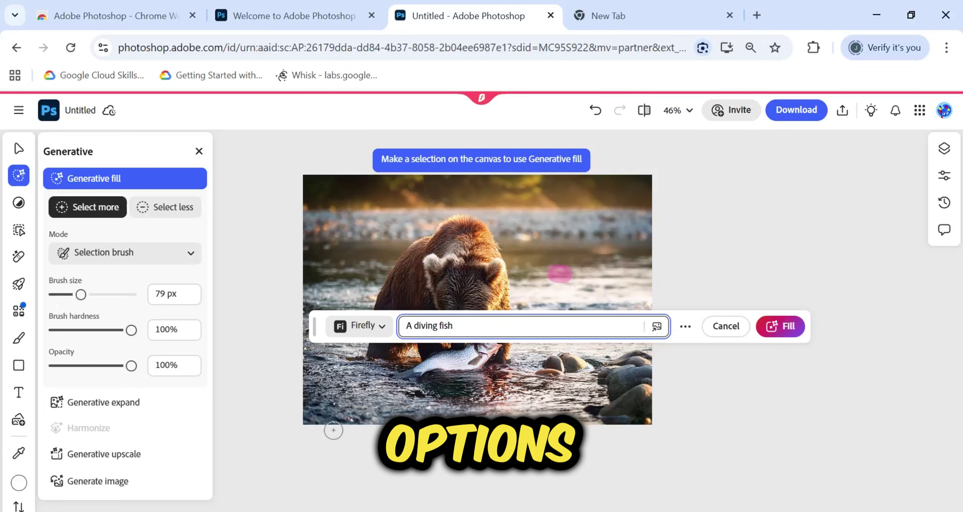
Step: Keep Firefly Image 3 as the model, browse More actions, and cancel the 'A diving fish' fill
{"action": "left_click", "coordinate": [361, 326]}
{"action": "scroll", "coordinate": [477, 198], "scroll_direction": "down", "scroll_amount": 1}
{"action": "scroll", "coordinate": [423, 183], "scroll_direction": "up", "scroll_amount": 1}
{"action": "scroll", "coordinate": [372, 214], "scroll_direction": "down", "scroll_amount": 2}
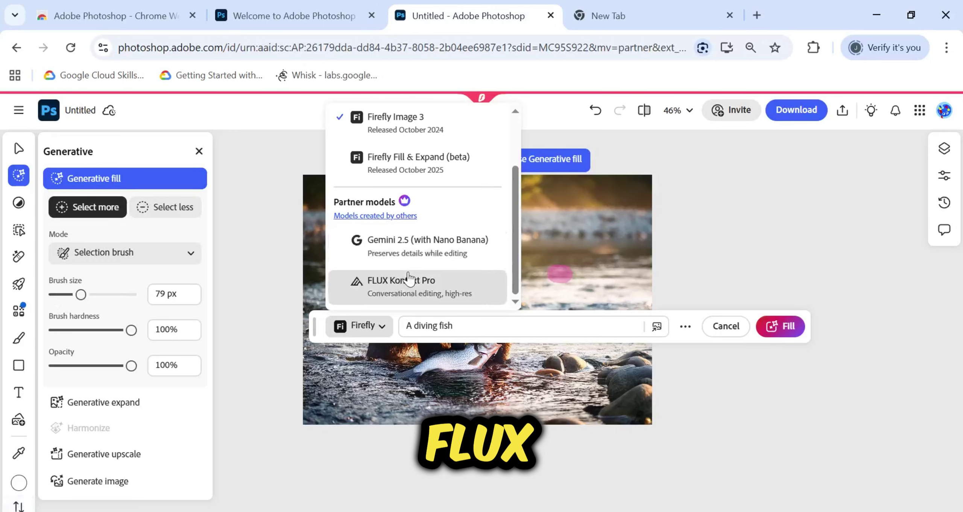
{"action": "scroll", "coordinate": [407, 282], "scroll_direction": "up", "scroll_amount": 2}
{"action": "left_click", "coordinate": [404, 205]}
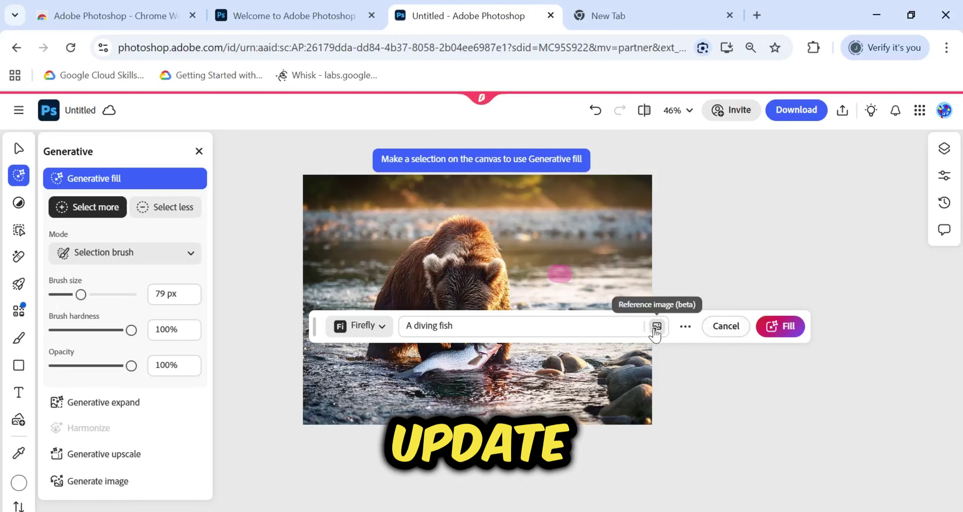
{"action": "left_click", "coordinate": [683, 327]}
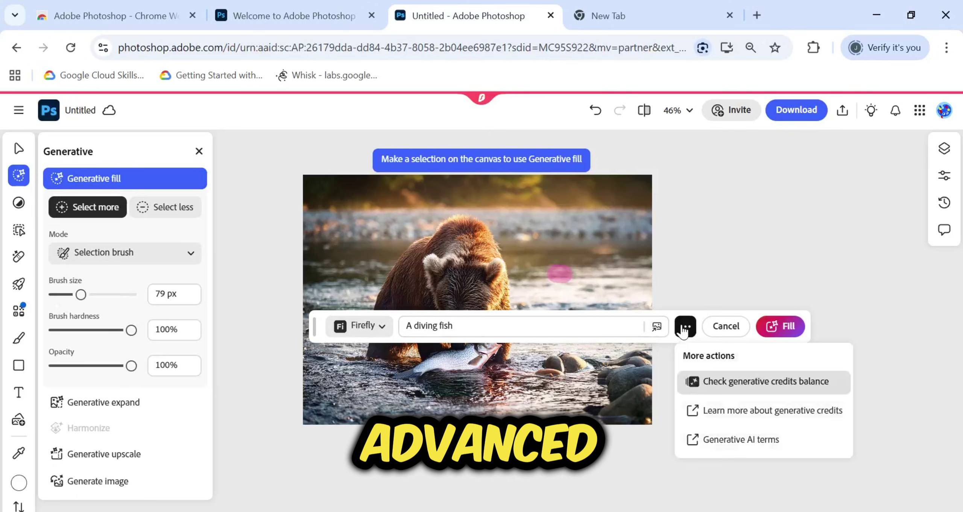
{"action": "left_click", "coordinate": [684, 327]}
{"action": "left_click", "coordinate": [738, 326]}
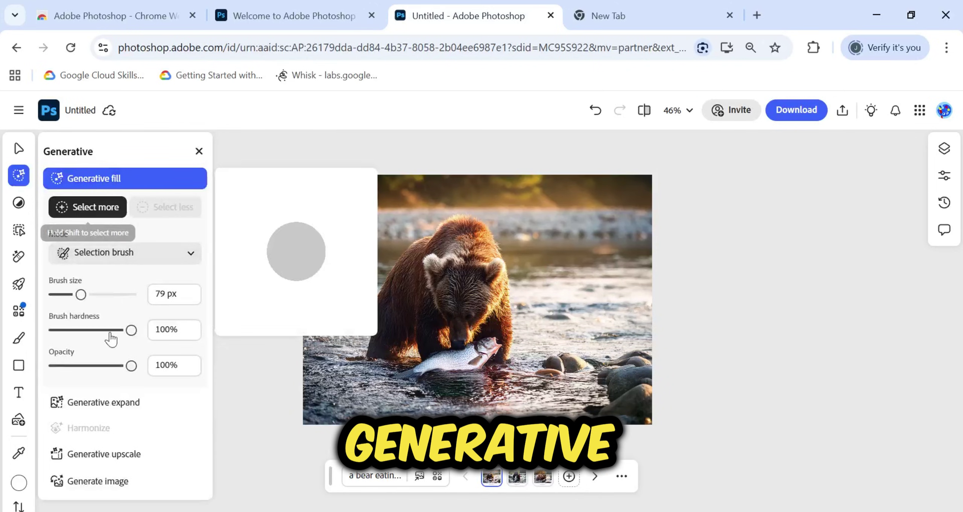
Step: Run Generative expand at 1920 × 1080 with the aspect ratio locked
{"action": "left_click", "coordinate": [105, 402]}
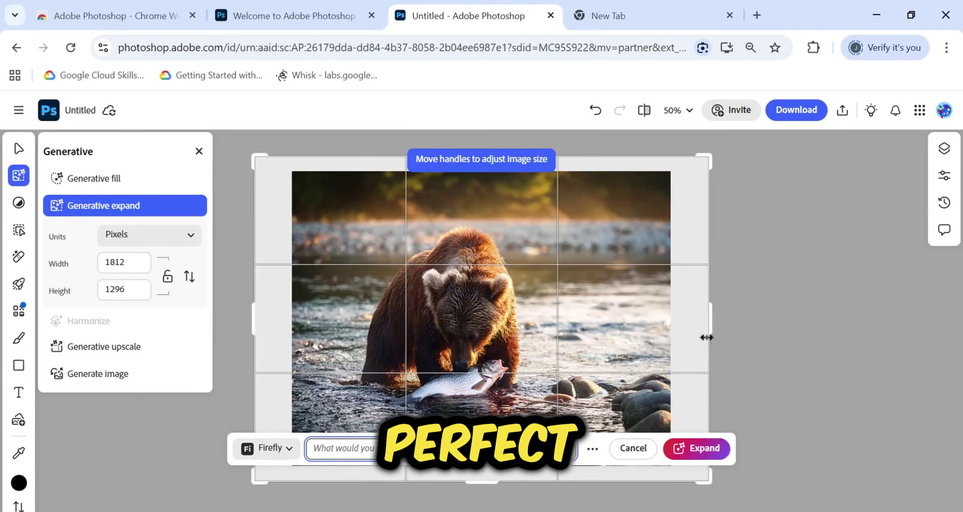
{"action": "mouse_move", "coordinate": [258, 308]}
{"action": "left_mouse_down"}
{"action": "mouse_move", "coordinate": [269, 308]}
{"action": "mouse_move", "coordinate": [260, 309]}
{"action": "left_mouse_up"}
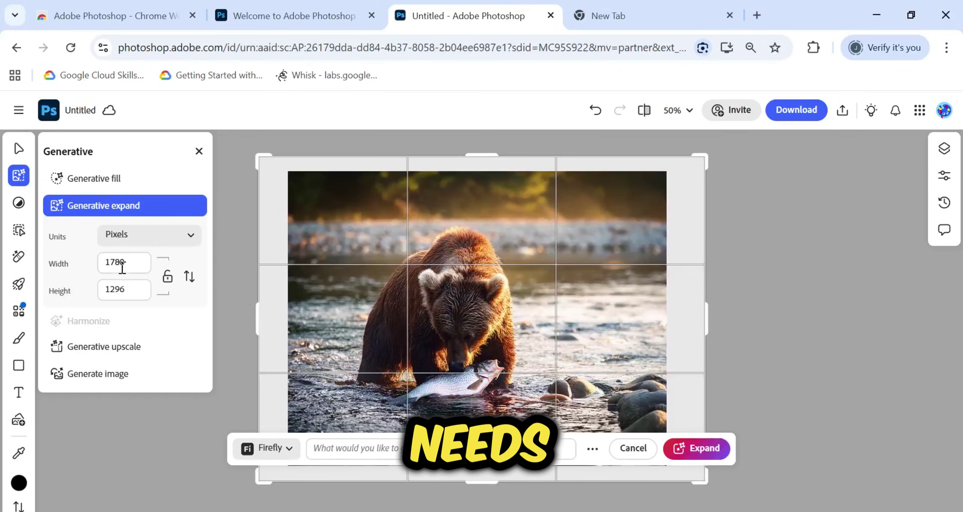
{"action": "left_click", "coordinate": [136, 262]}
{"action": "type", "text": "1920"}
{"action": "left_click", "coordinate": [129, 289]}
{"action": "type", "text": "1080"}
{"action": "left_click", "coordinate": [168, 282]}
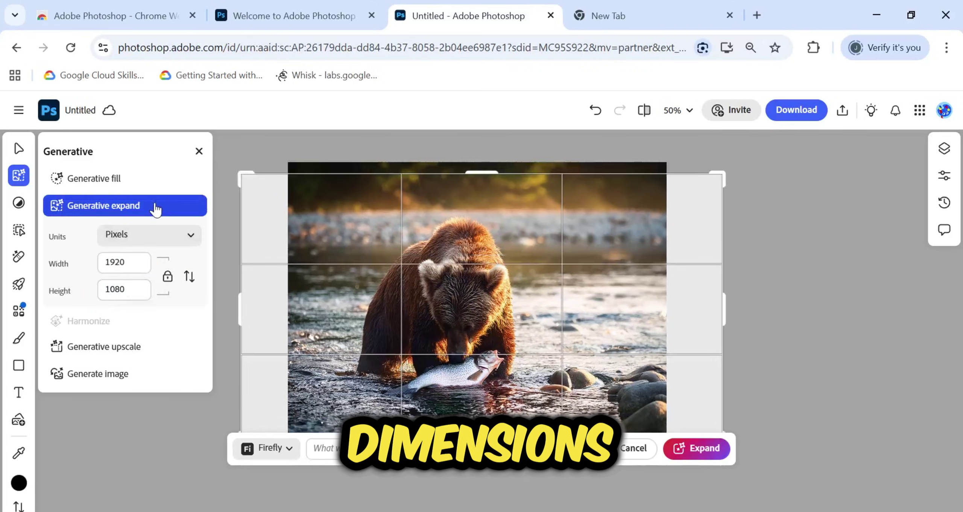
{"action": "left_click", "coordinate": [693, 449]}
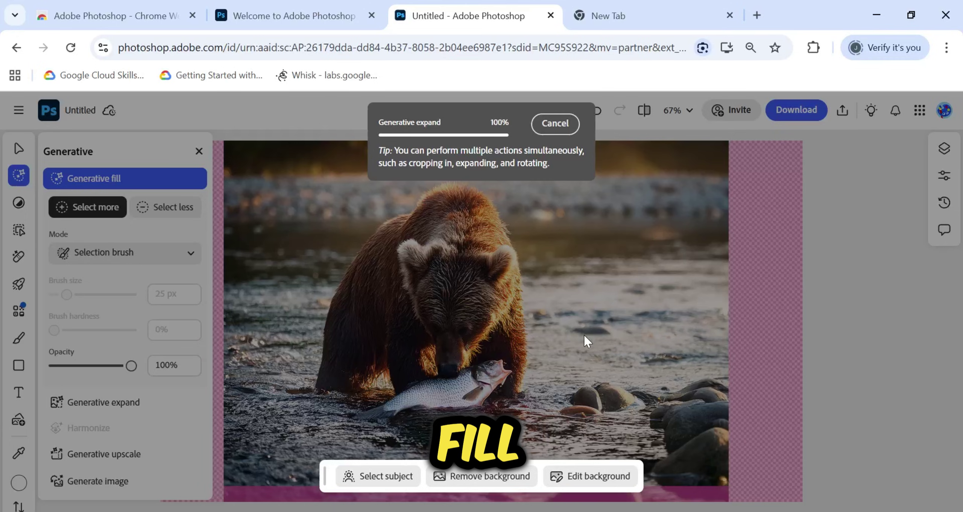
Step: Inspect the generated edges and compare before and after with undo and redo
{"action": "scroll", "coordinate": [633, 360], "scroll_direction": "down", "scroll_amount": 4}
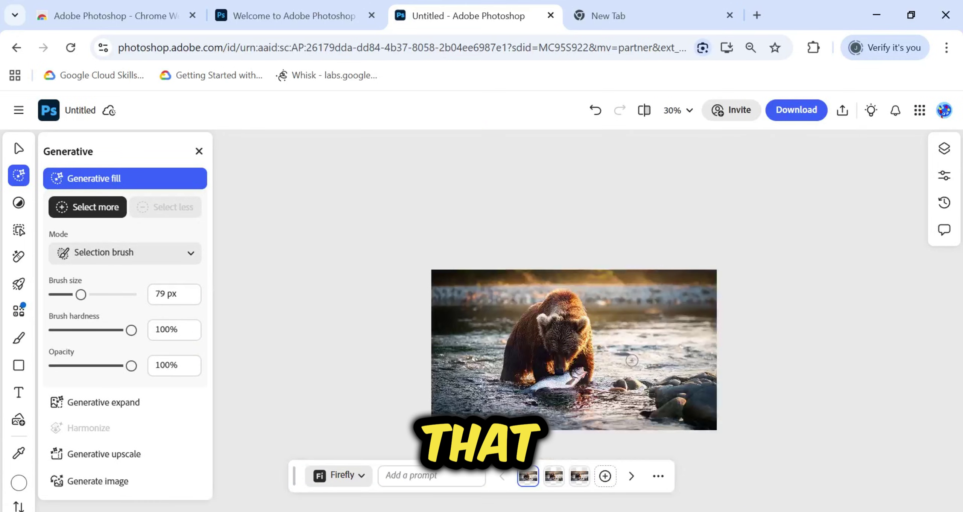
{"action": "scroll", "coordinate": [633, 360], "scroll_direction": "up", "scroll_amount": 3}
{"action": "left_click_drag", "start_coordinate": [634, 359], "coordinate": [604, 320]}
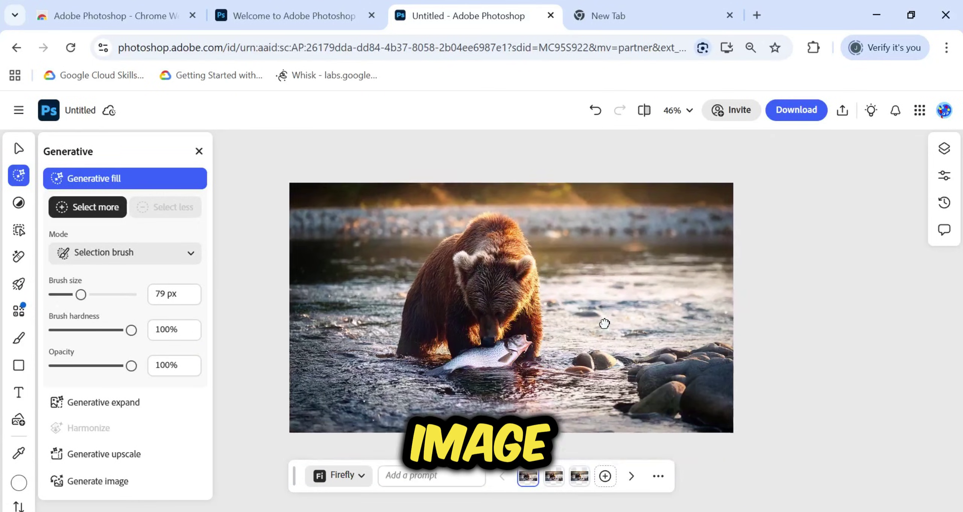
{"action": "key", "text": "ctrl+z"}
{"action": "scroll", "coordinate": [600, 320], "scroll_direction": "down", "scroll_amount": 6}
{"action": "key", "text": "ctrl+shift+z"}
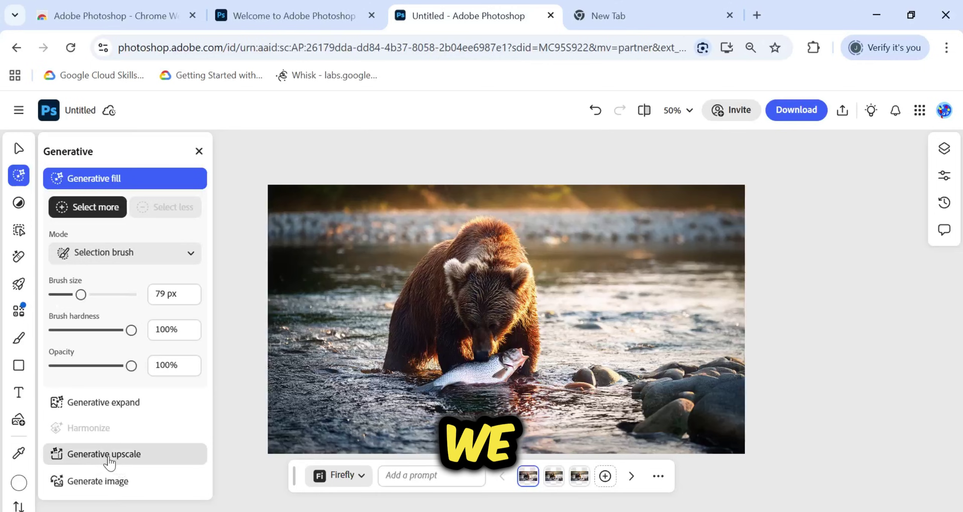
Step: Run Generative upscale at 2x with the Firefly Upscaler model
{"action": "mouse_move", "coordinate": [107, 460]}
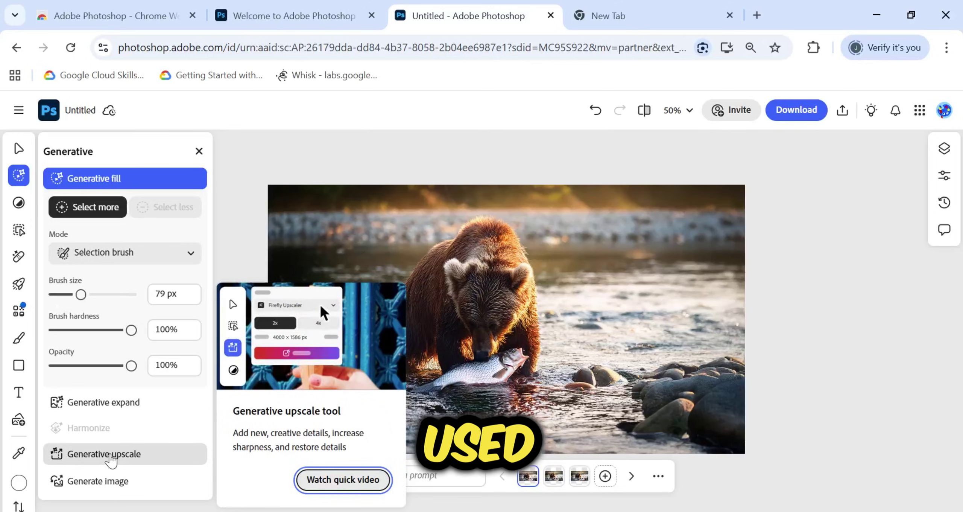
{"action": "left_click", "coordinate": [108, 456]}
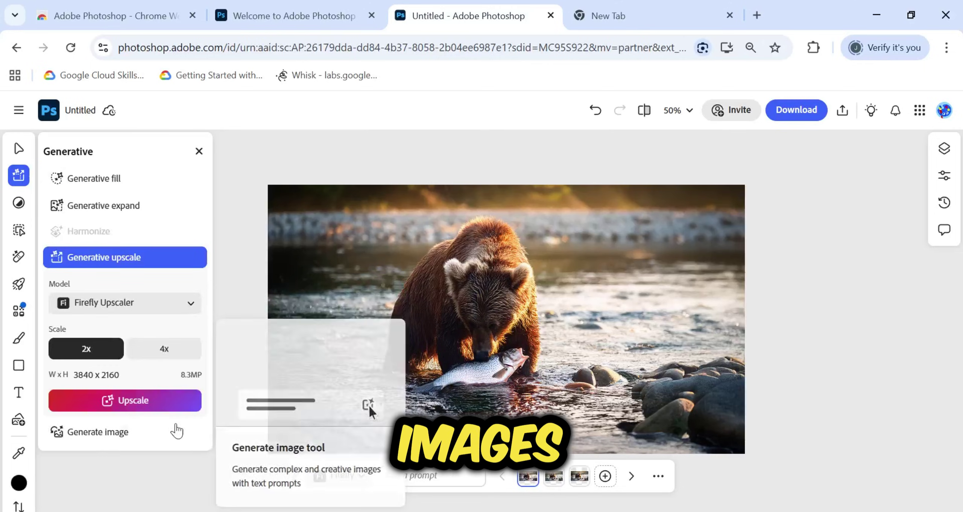
{"action": "left_click", "coordinate": [184, 312]}
{"action": "scroll", "coordinate": [160, 452], "scroll_direction": "down", "scroll_amount": 1}
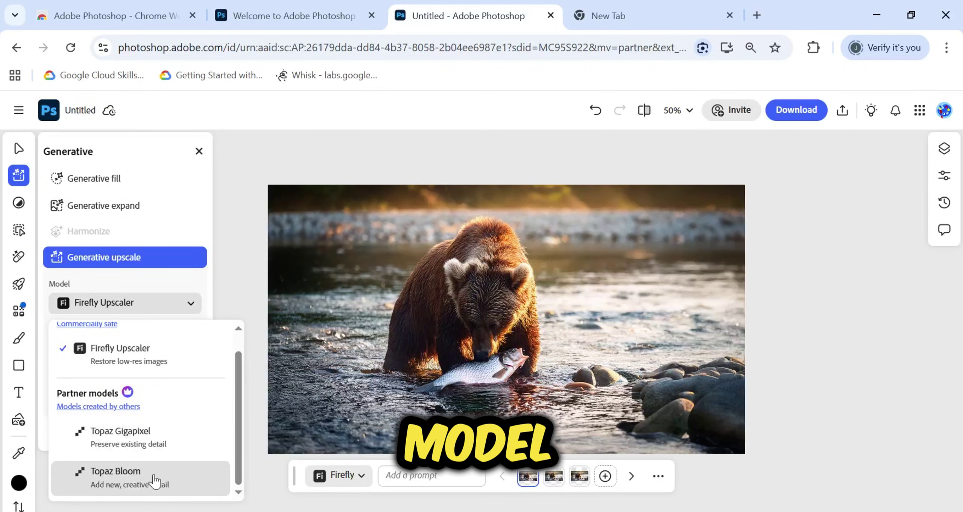
{"action": "left_click", "coordinate": [118, 353]}
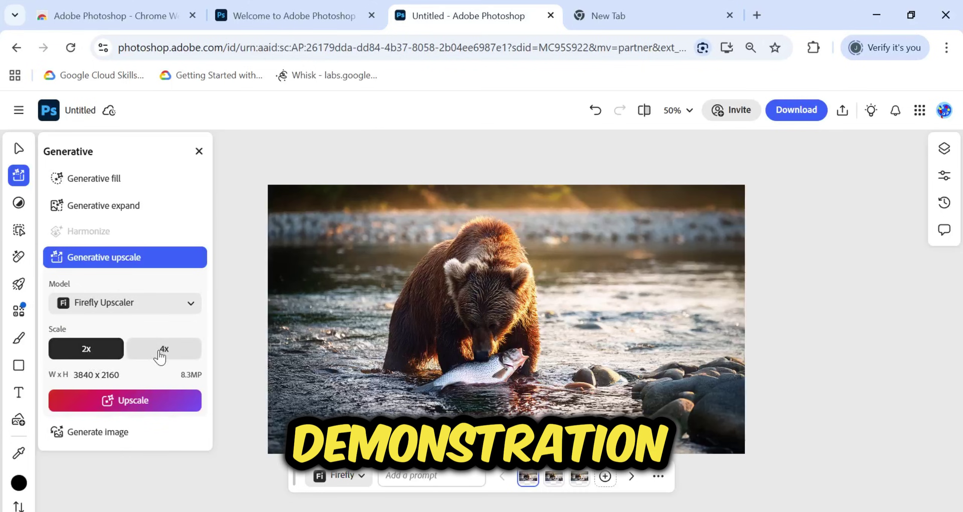
{"action": "left_click", "coordinate": [128, 400]}
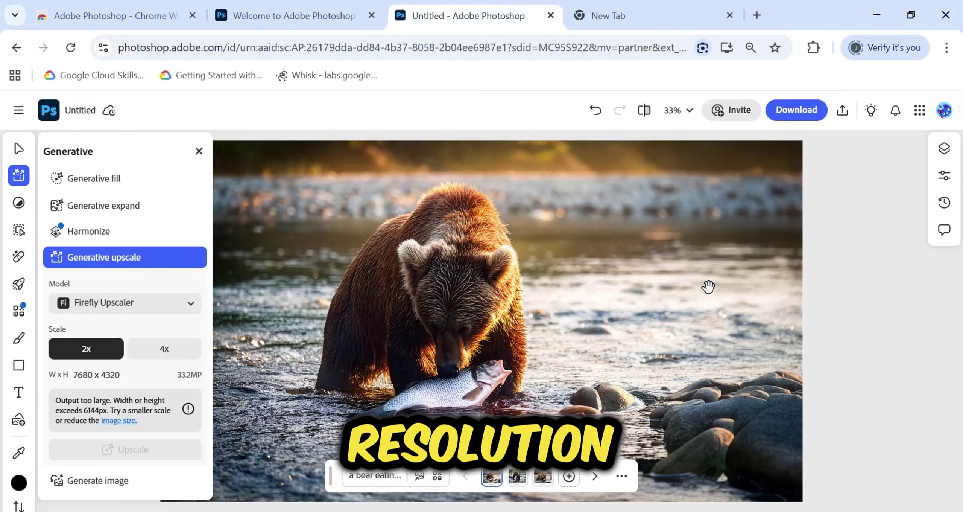
Step: Zoom and pan across the upscaled picture to inspect its detail
{"action": "scroll", "coordinate": [486, 318], "scroll_direction": "up", "scroll_amount": 5}
{"action": "scroll", "coordinate": [486, 318], "scroll_direction": "down", "scroll_amount": 4}
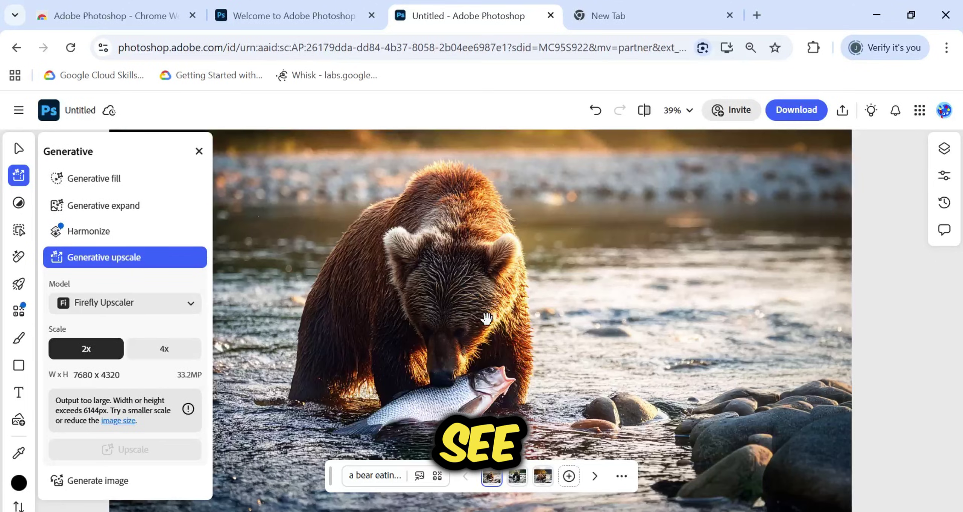
{"action": "scroll", "coordinate": [468, 393], "scroll_direction": "up", "scroll_amount": 2}
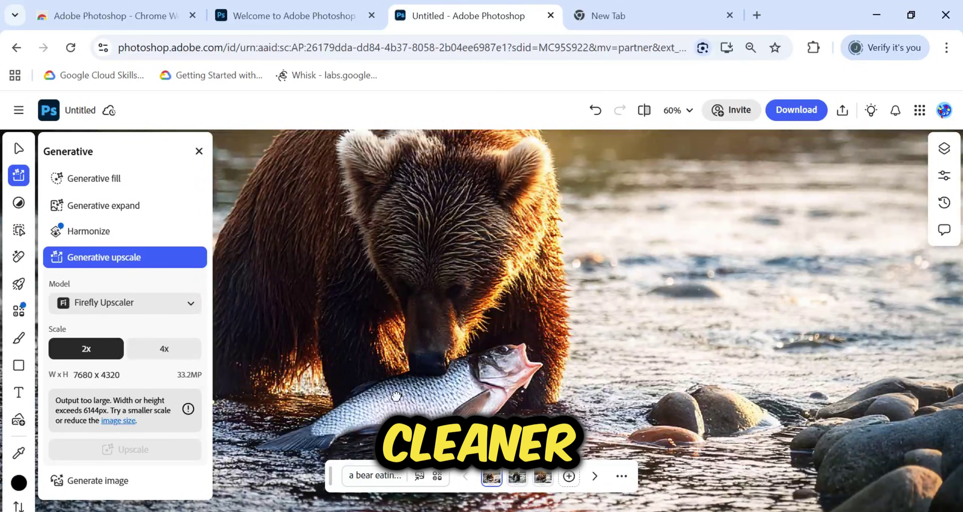
{"action": "left_click_drag", "start_coordinate": [396, 396], "coordinate": [546, 369]}
{"action": "scroll", "coordinate": [564, 344], "scroll_direction": "down", "scroll_amount": 6}
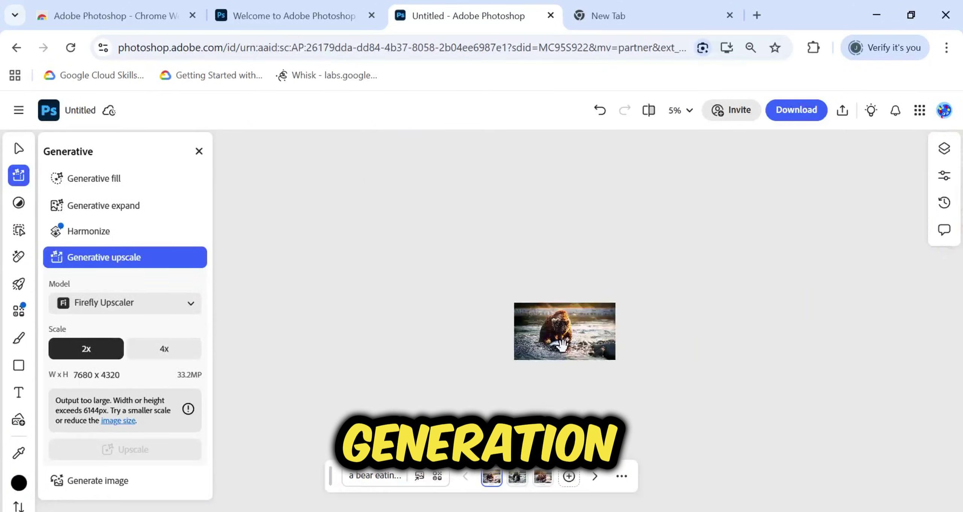
{"action": "scroll", "coordinate": [563, 344], "scroll_direction": "up", "scroll_amount": 4}
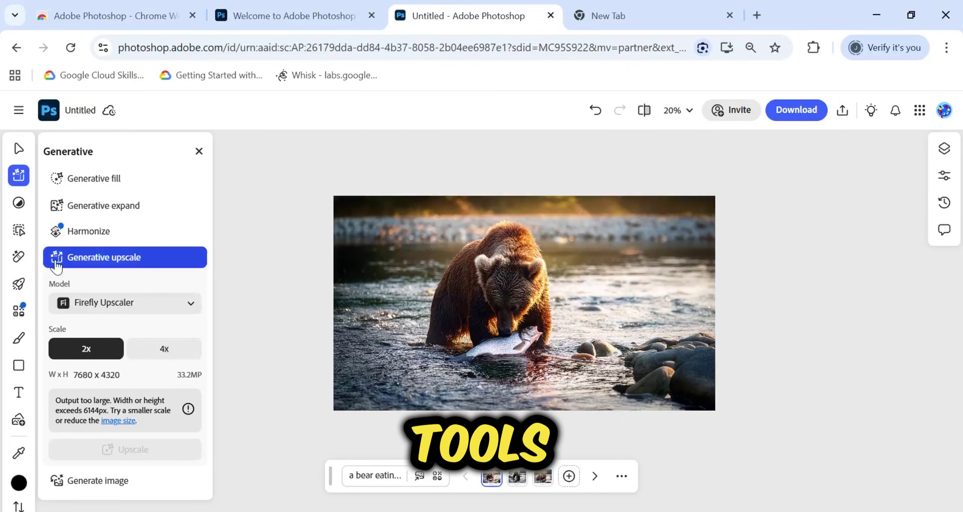
Step: Browse the Adjust, Select, Retouch and Type tool groups, ending on Size & position
{"action": "mouse_move", "coordinate": [22, 213]}
{"action": "left_click", "coordinate": [55, 209]}
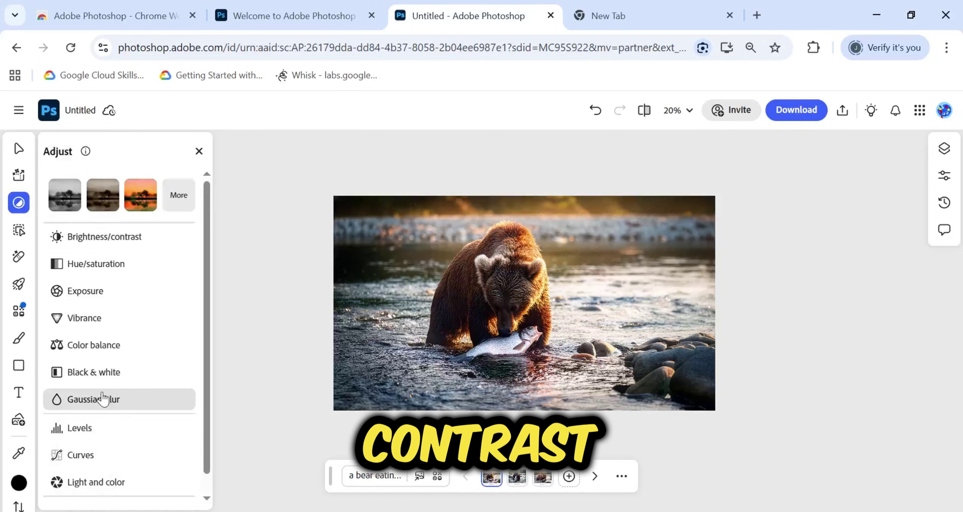
{"action": "scroll", "coordinate": [103, 399], "scroll_direction": "down", "scroll_amount": 1}
{"action": "scroll", "coordinate": [103, 388], "scroll_direction": "up", "scroll_amount": 1}
{"action": "left_click", "coordinate": [18, 232]}
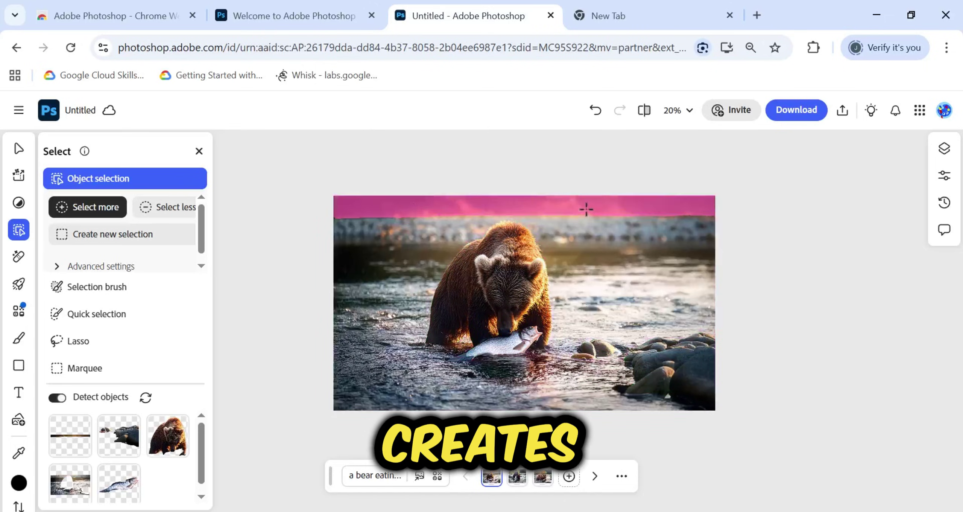
{"action": "left_click", "coordinate": [19, 258]}
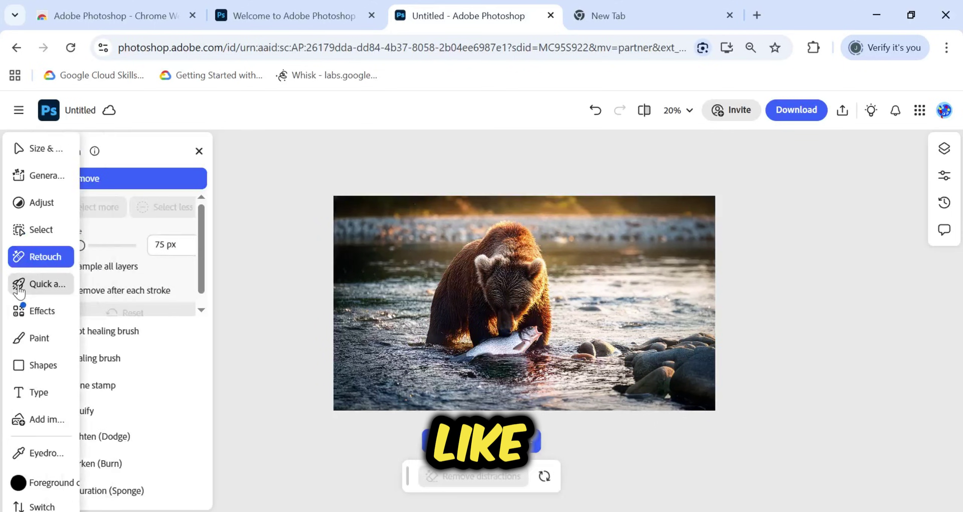
{"action": "left_click", "coordinate": [56, 395]}
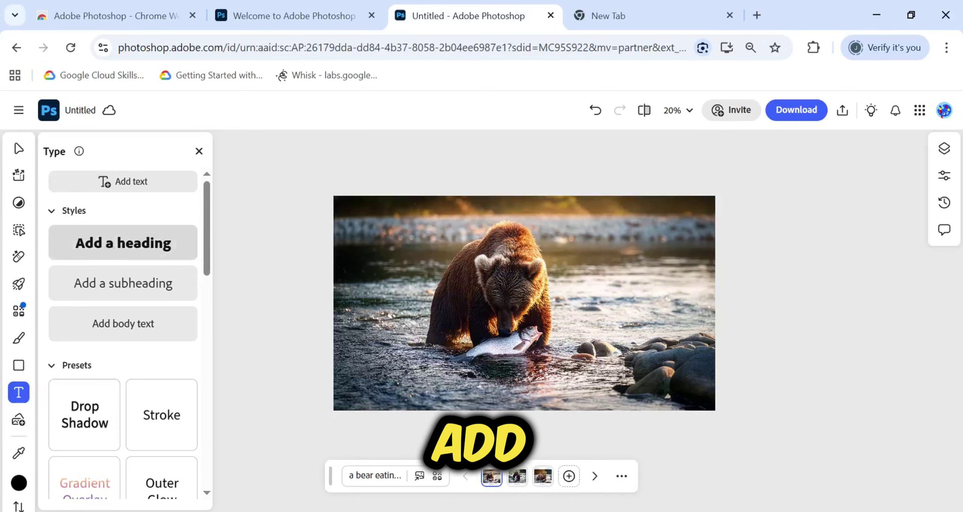
{"action": "left_click", "coordinate": [19, 149]}
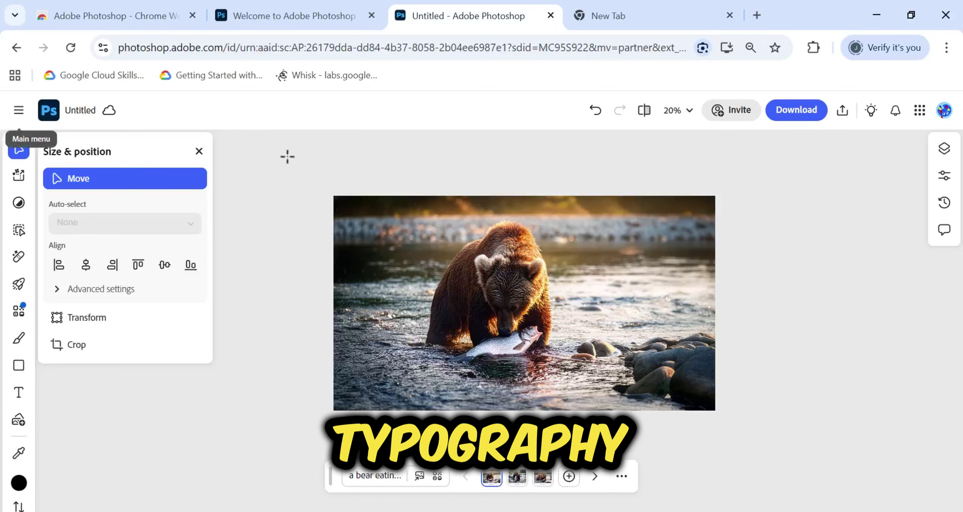
Step: Download the image to this computer, keeping Untitled.png as PNG in Documents
{"action": "left_click", "coordinate": [802, 121]}
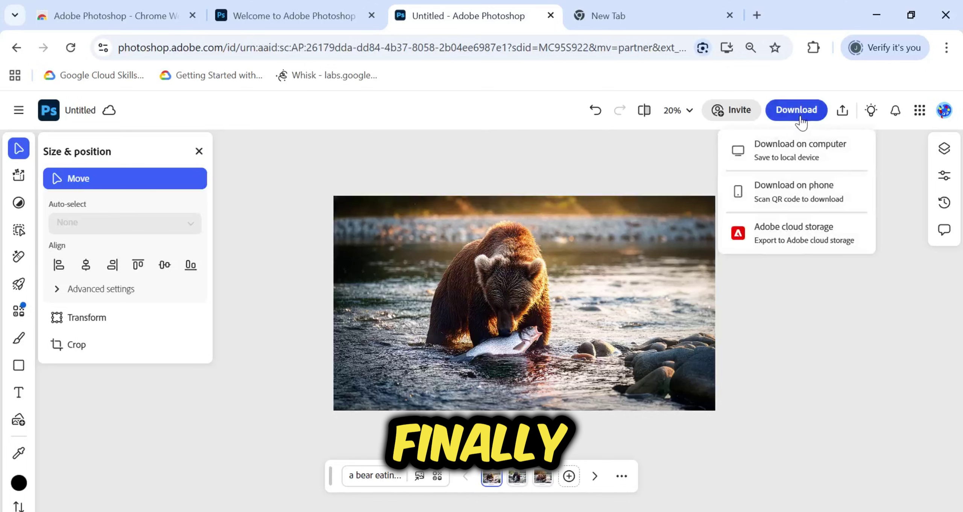
{"action": "left_click", "coordinate": [798, 154]}
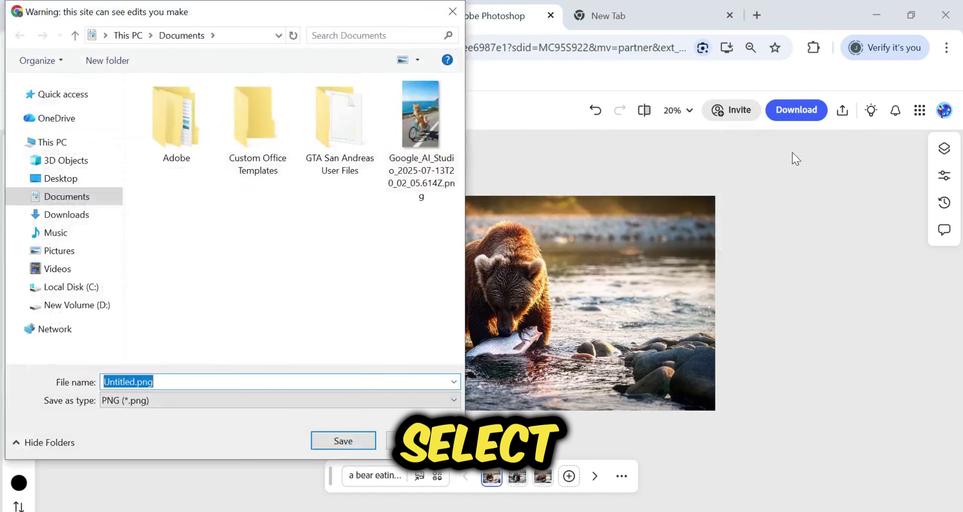
{"action": "left_click", "coordinate": [354, 443]}
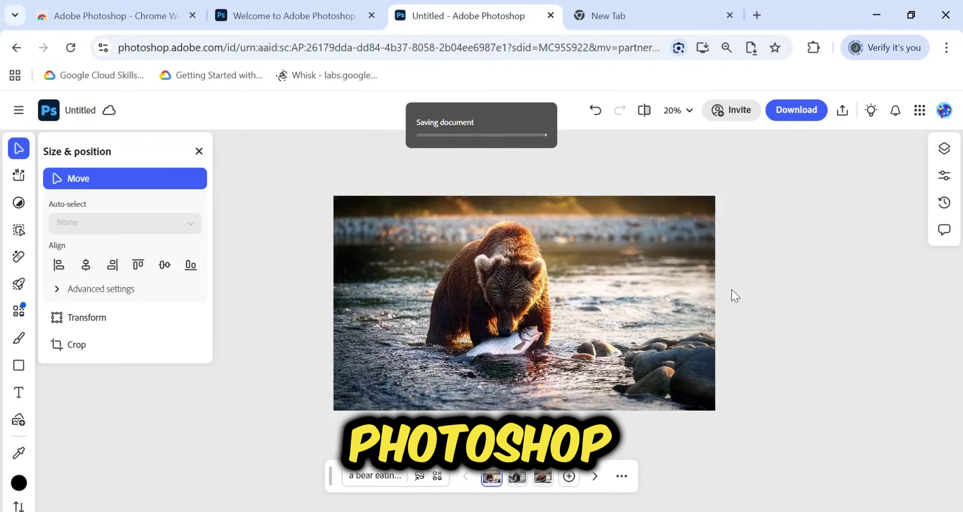
Step: Review the Layers panel showing Firefly Upscaler 2x scale, Generative expand, bear image and Layer 1
{"action": "left_click", "coordinate": [944, 147]}
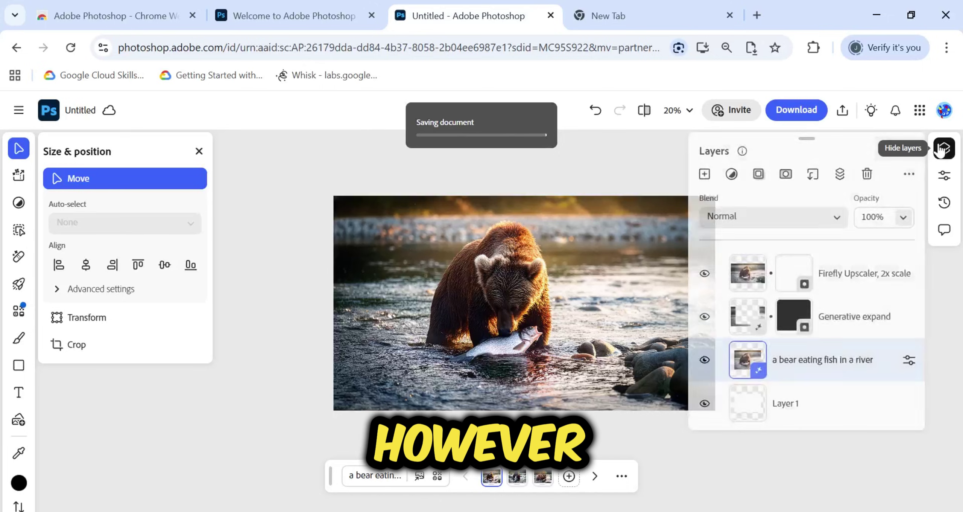
{"action": "left_click", "coordinate": [944, 148]}
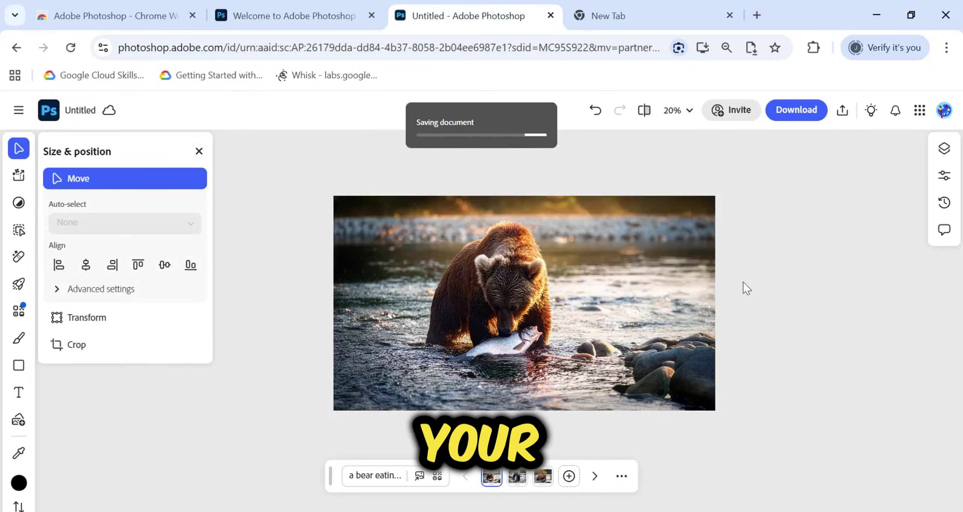
{"action": "left_click", "coordinate": [941, 149]}
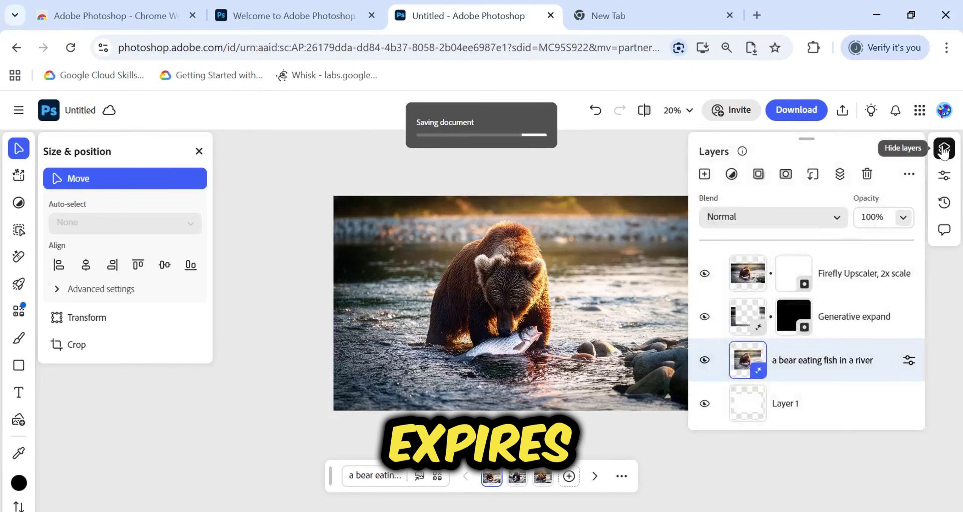